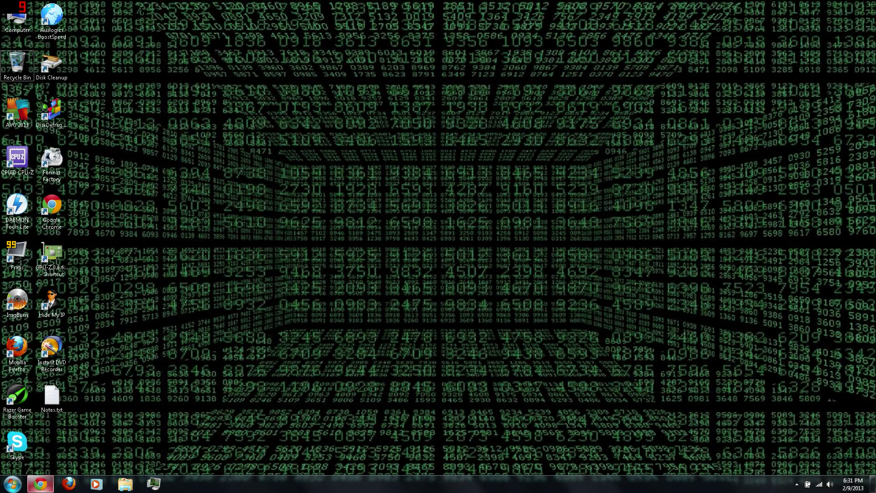
Step: Switch to Chrome and download the DeSmuME 0.9.8 emulator for Windows from the Emulator Zone page
click(40, 484)
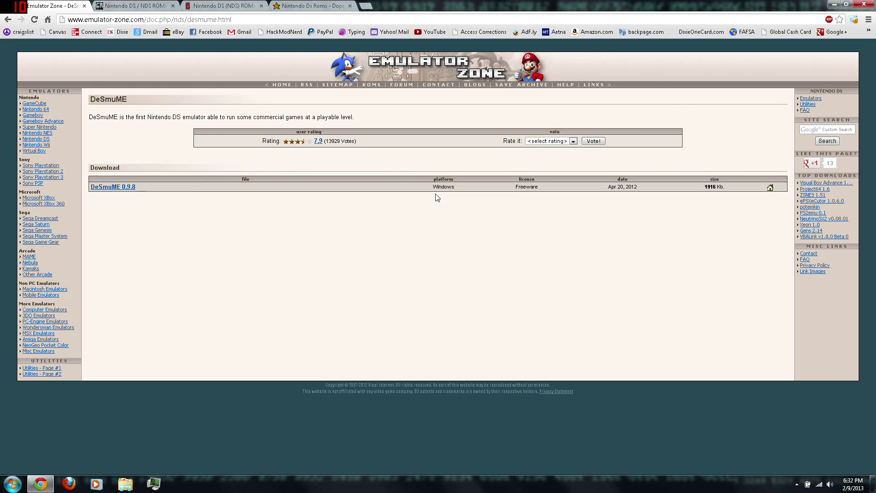
click(124, 188)
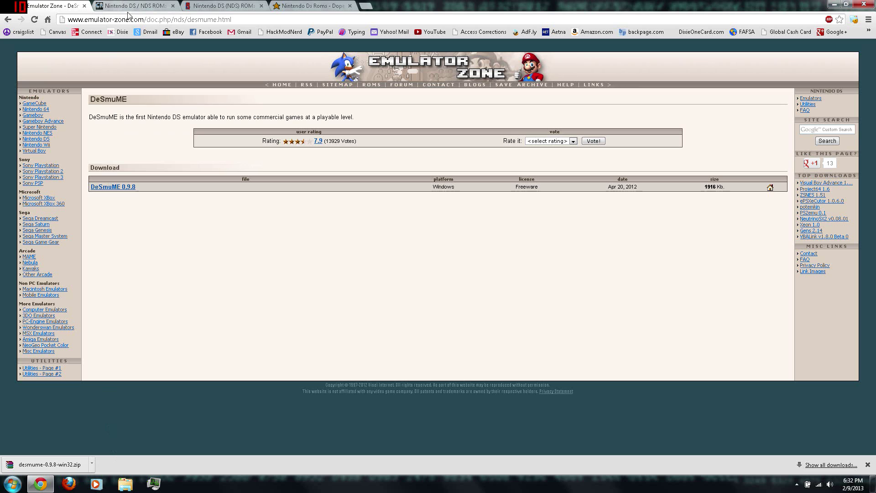
Step: Look through the Nintendo DS ROM pages on CoolROM, Rom Hustler and DopeROMs, and return to CoolROM's top ROM lists
click(131, 7)
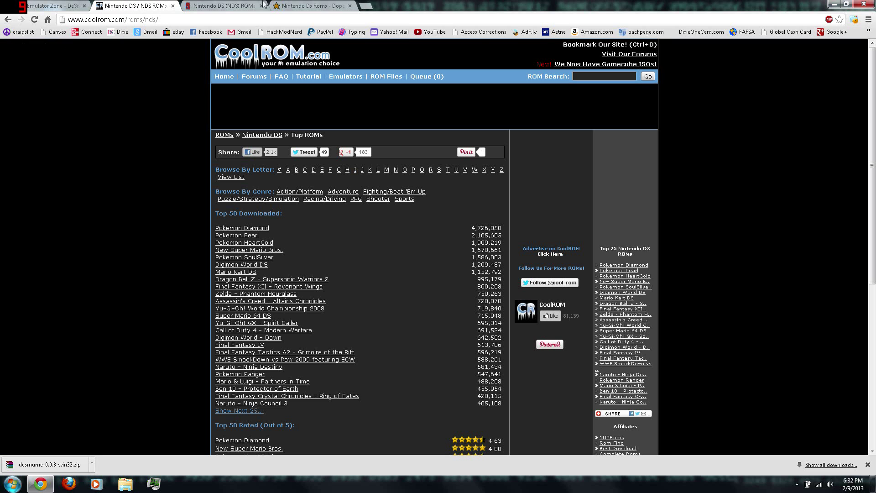
click(218, 6)
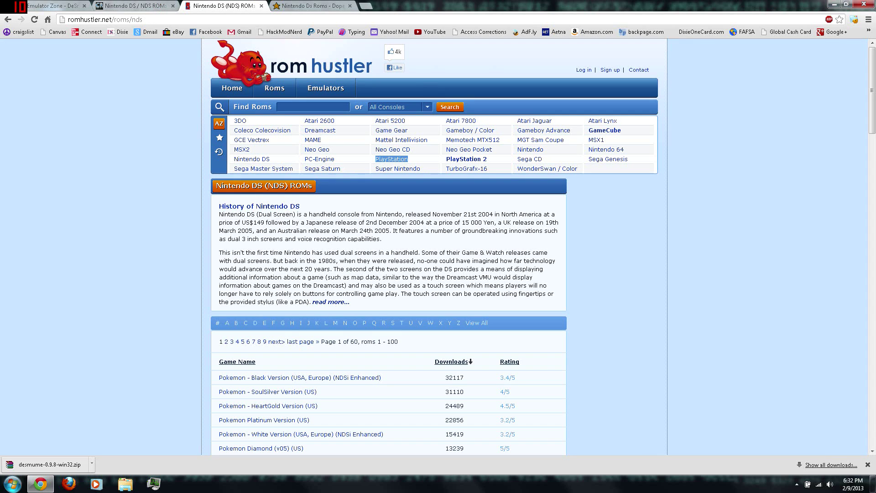
click(390, 82)
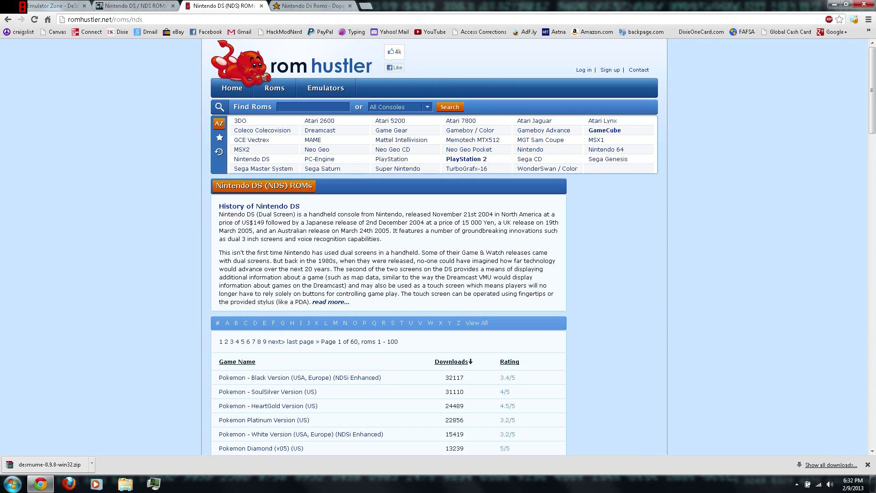
click(301, 7)
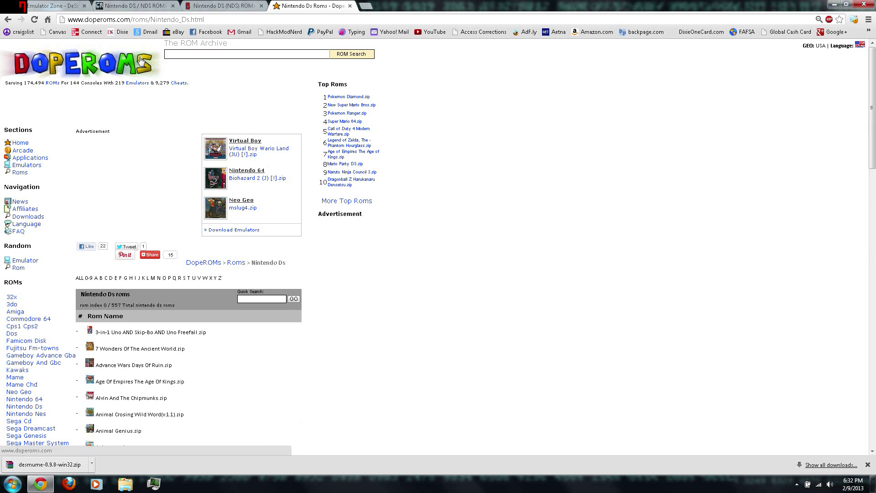
click(122, 7)
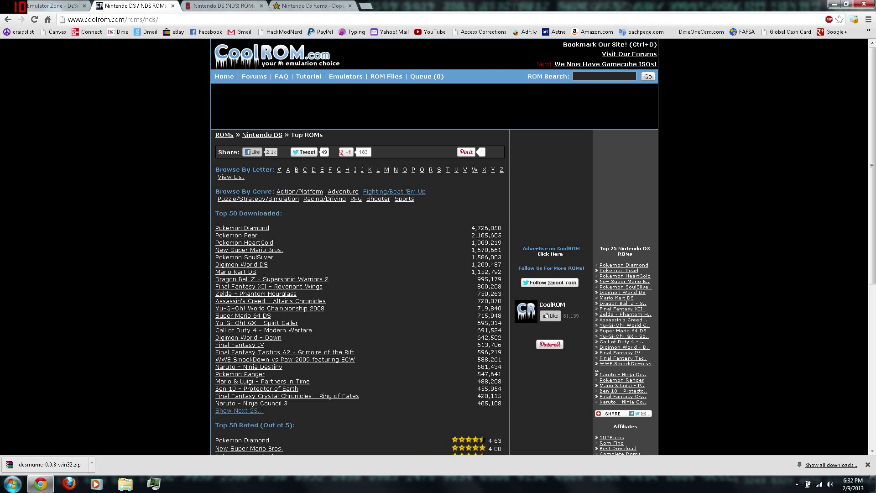
scroll(380, 306, down, 6)
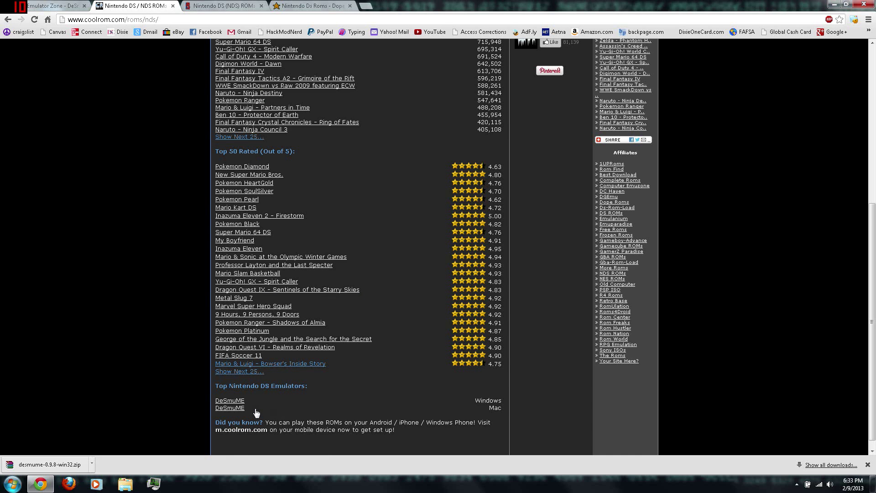
scroll(256, 412, up, 6)
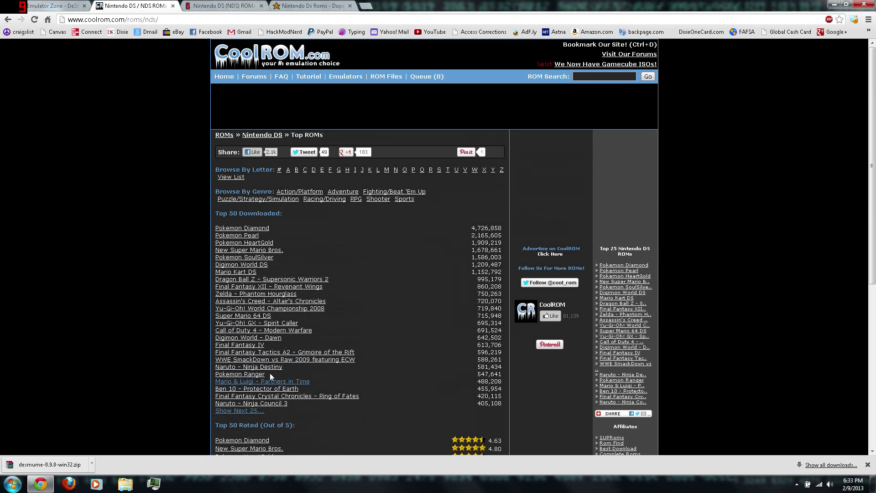
Step: Open the Pokemon Diamond ROM page from CoolROM's Top 50 Downloaded list
click(260, 228)
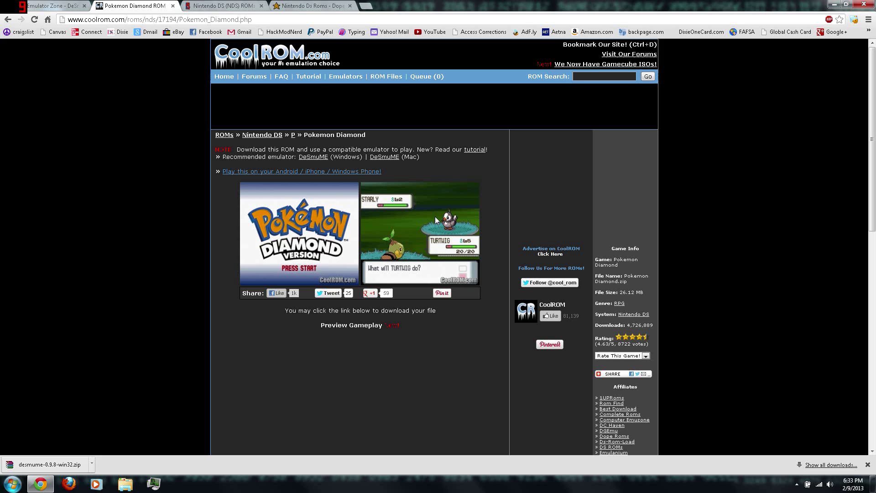
scroll(573, 256, down, 2)
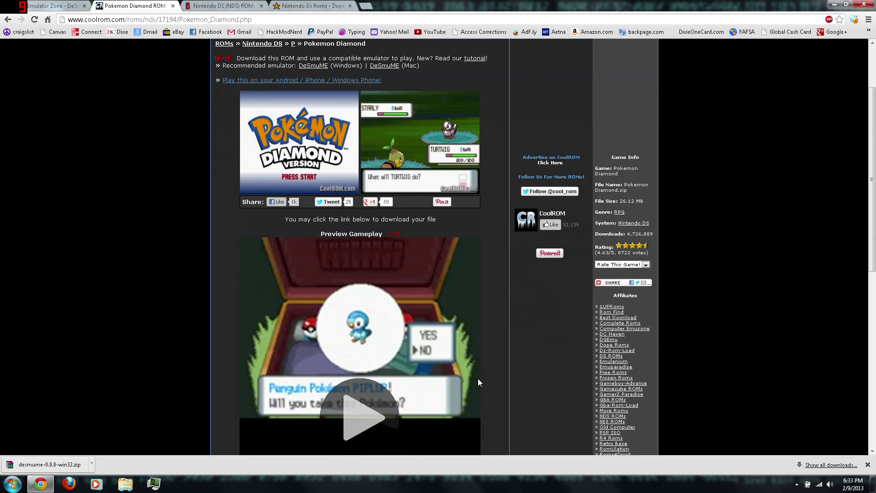
scroll(560, 315, down, 1)
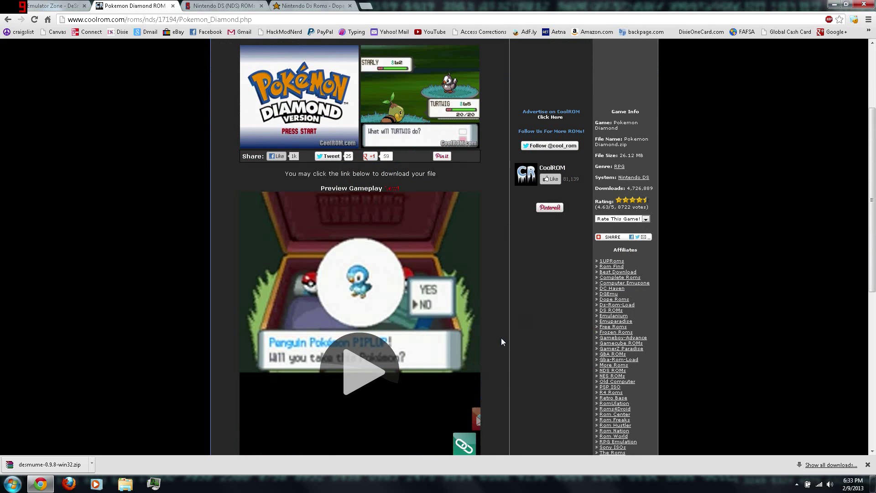
Step: Watch the start of the Pokemon Diamond gameplay preview and pause the video
click(351, 367)
scroll(617, 311, down, 1)
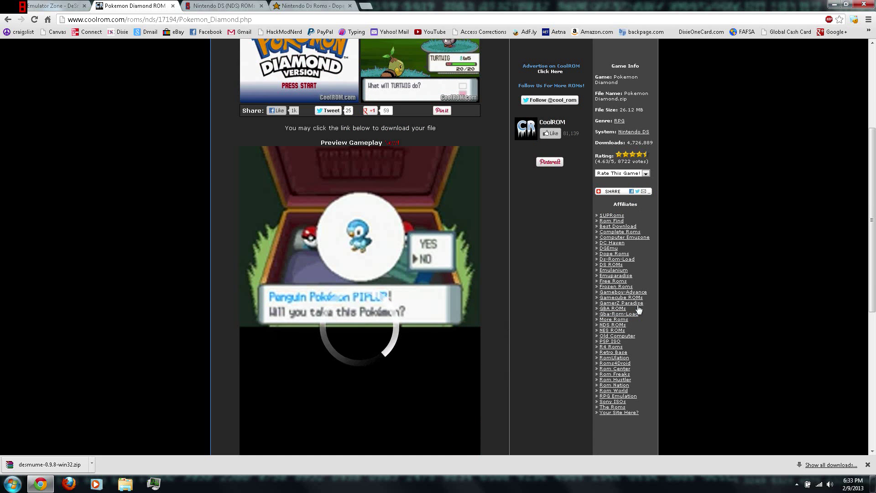
scroll(573, 286, down, 1)
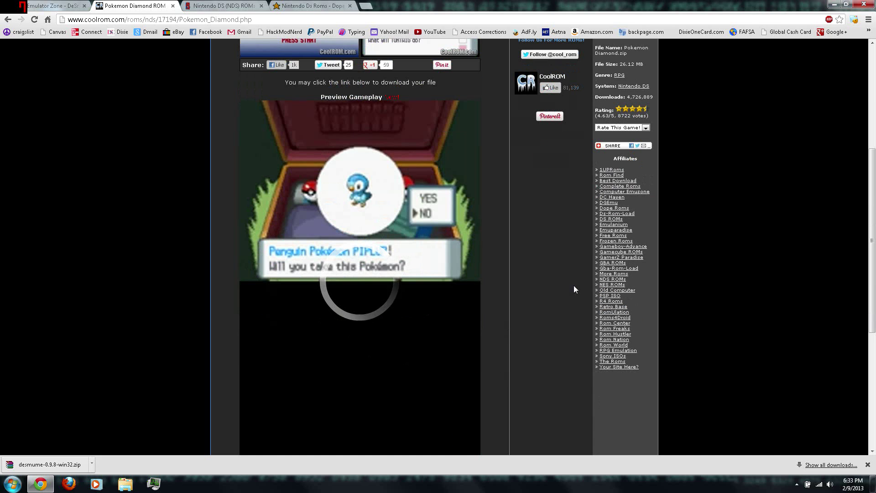
scroll(574, 286, up, 1)
scroll(575, 285, down, 1)
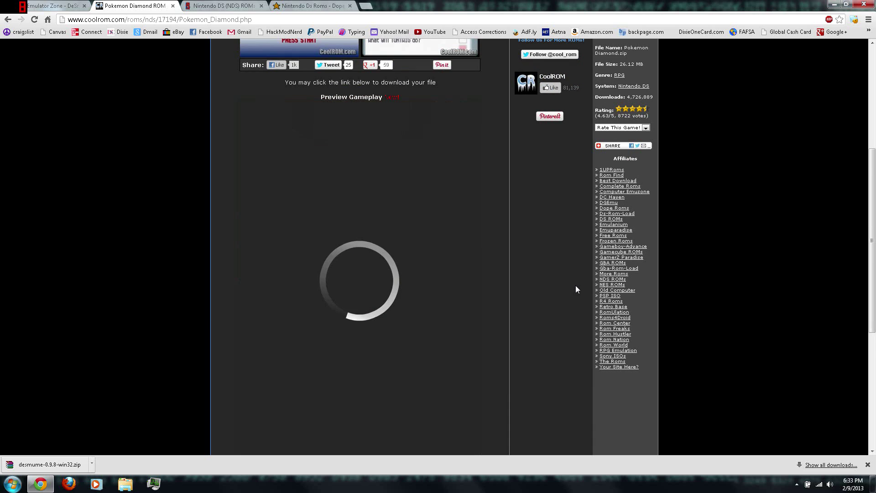
scroll(576, 285, down, 1)
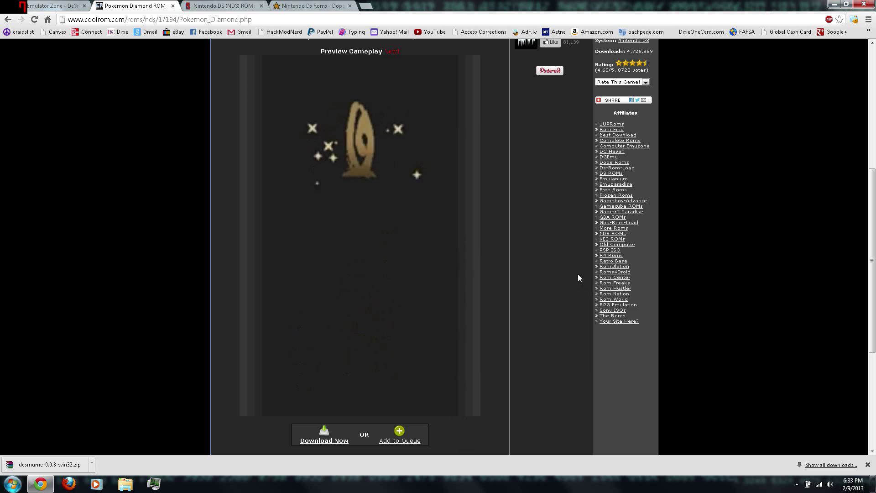
mouse_move(349, 224)
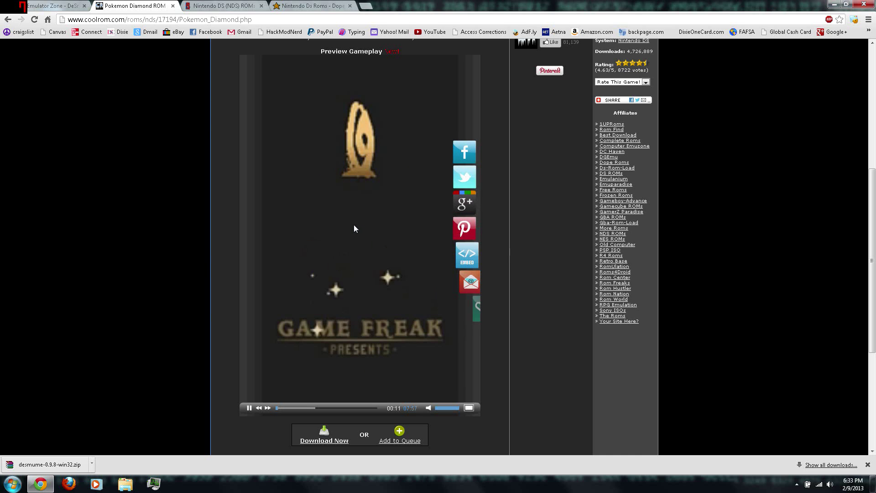
click(358, 227)
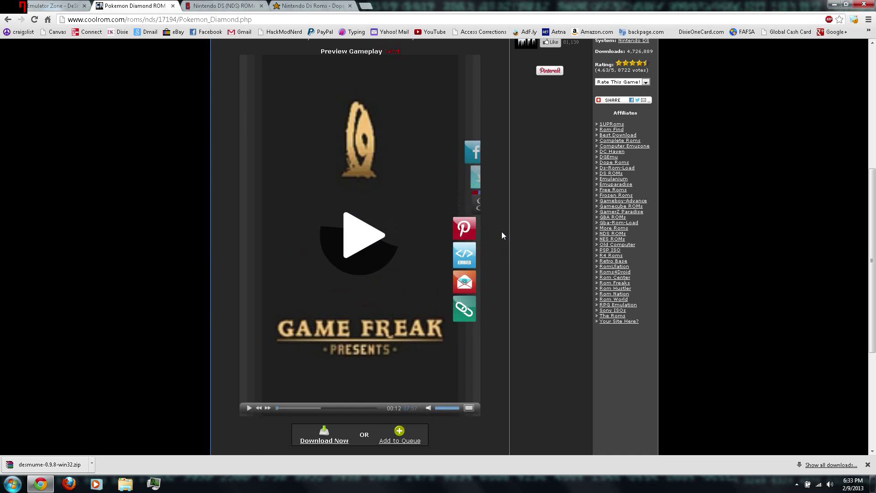
Step: Download Pokemon Diamond.zip from its ROM page and close the download pop-up window
scroll(502, 233, up, 5)
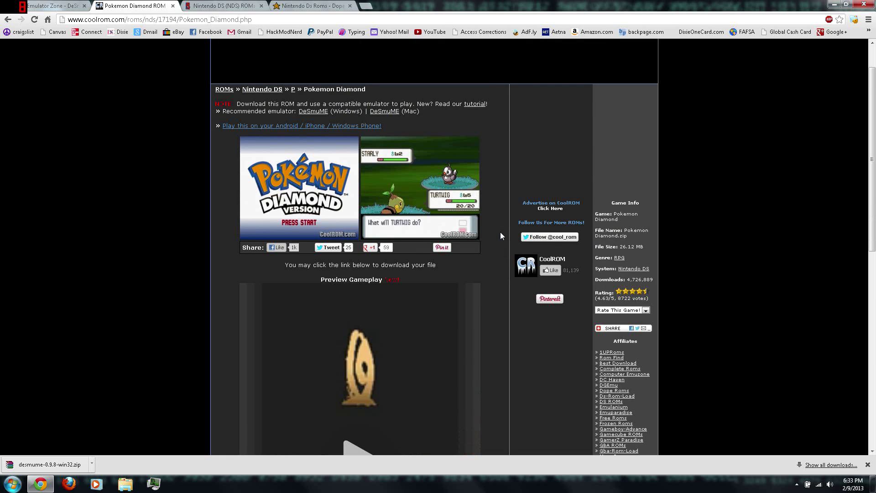
scroll(500, 232, down, 1)
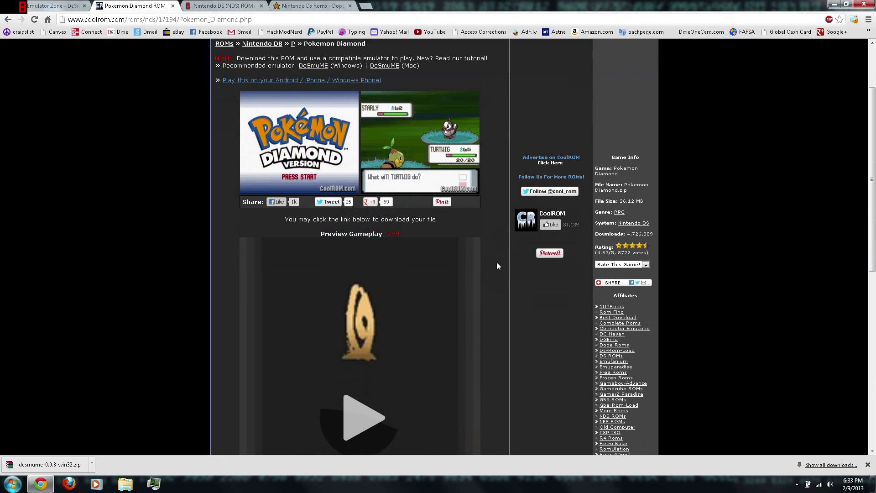
scroll(497, 262, down, 7)
scroll(535, 268, up, 2)
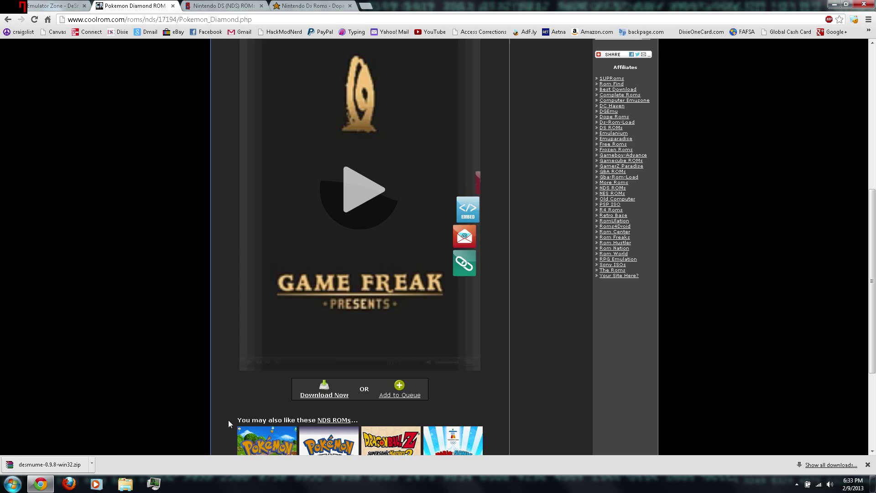
click(307, 395)
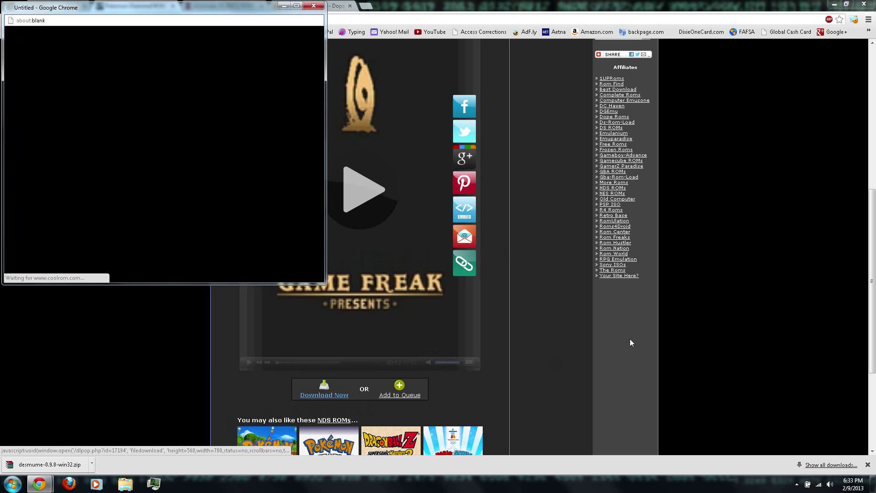
scroll(628, 339, up, 1)
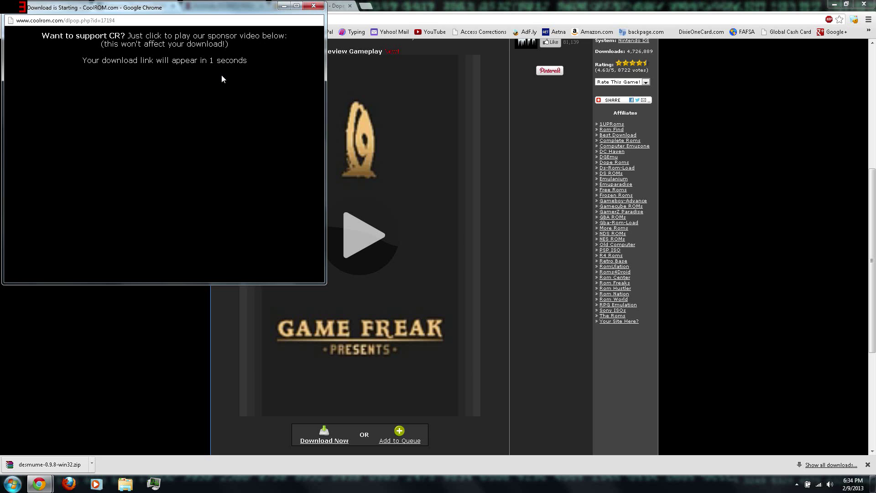
click(162, 54)
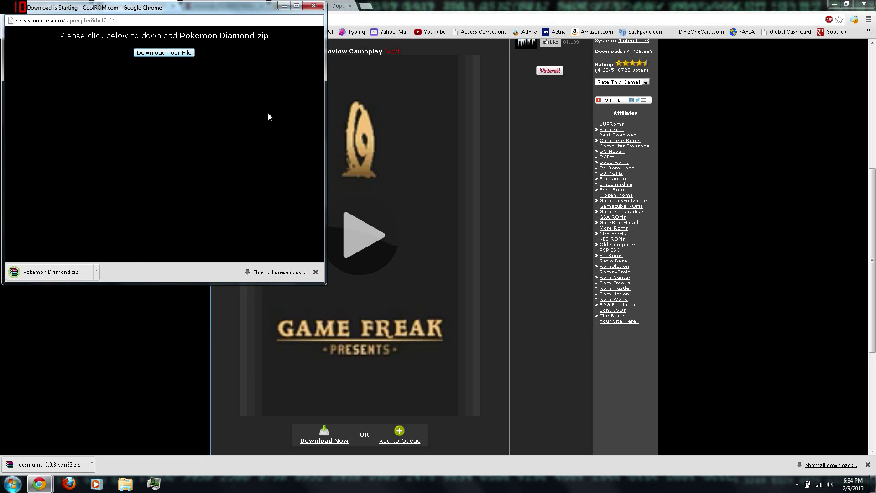
click(317, 7)
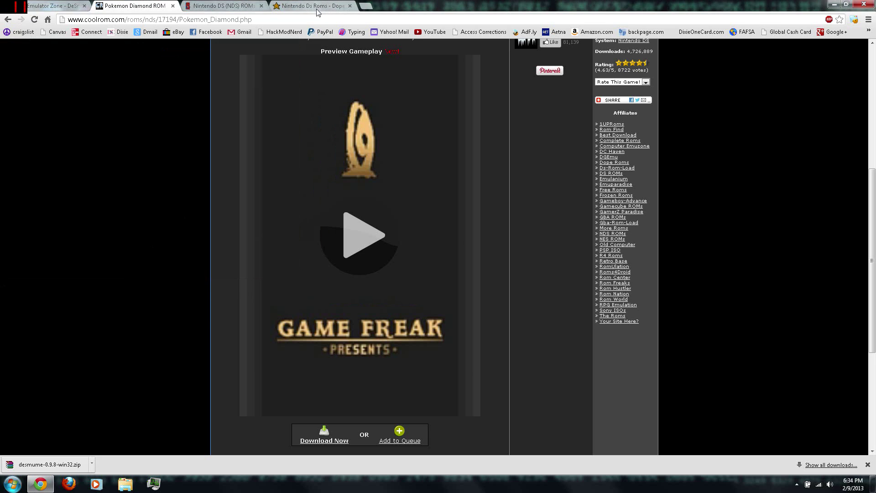
Step: Return to the Nintendo DS ROM list, open the Pokemon HeartGold page, and briefly play its gameplay preview before pausing it
click(8, 19)
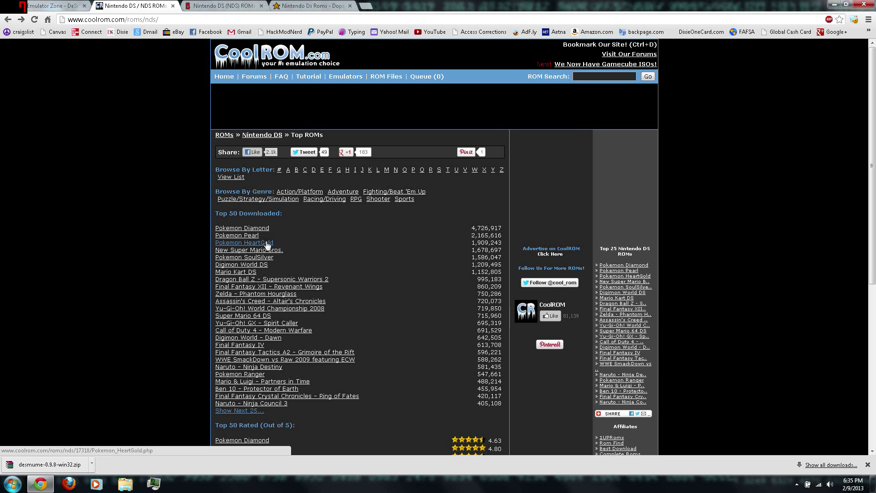
click(268, 243)
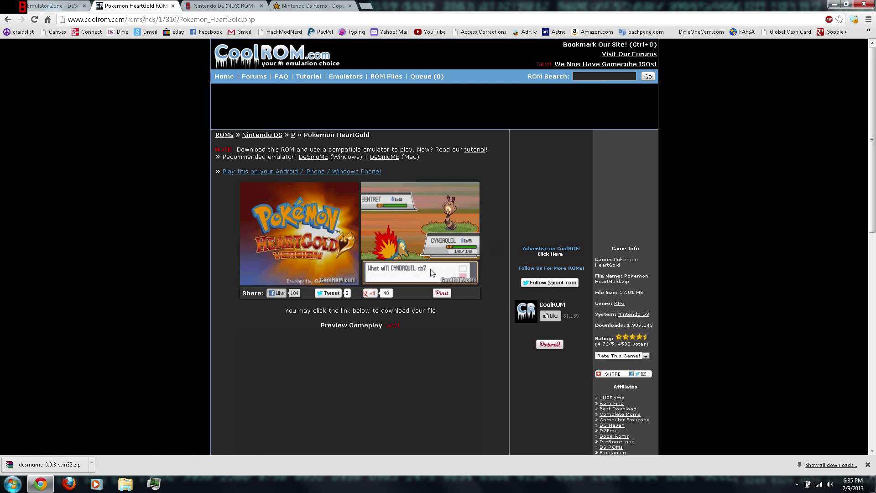
scroll(490, 270, down, 1)
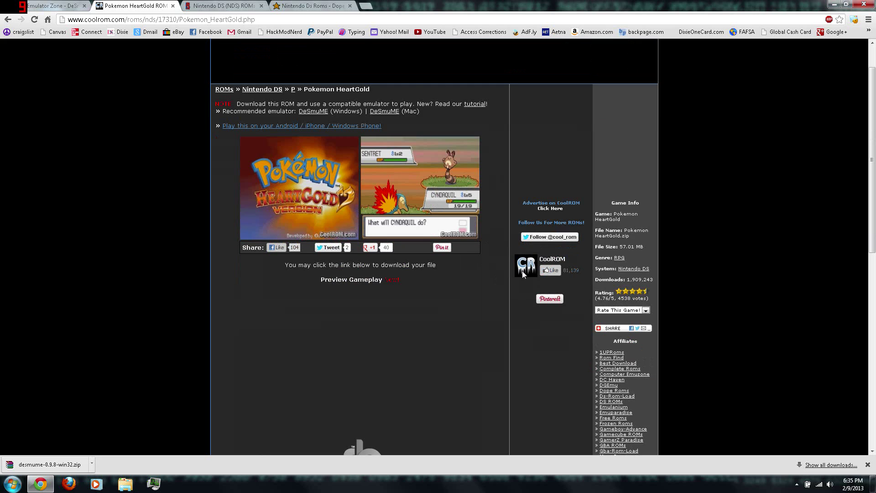
scroll(488, 328, down, 2)
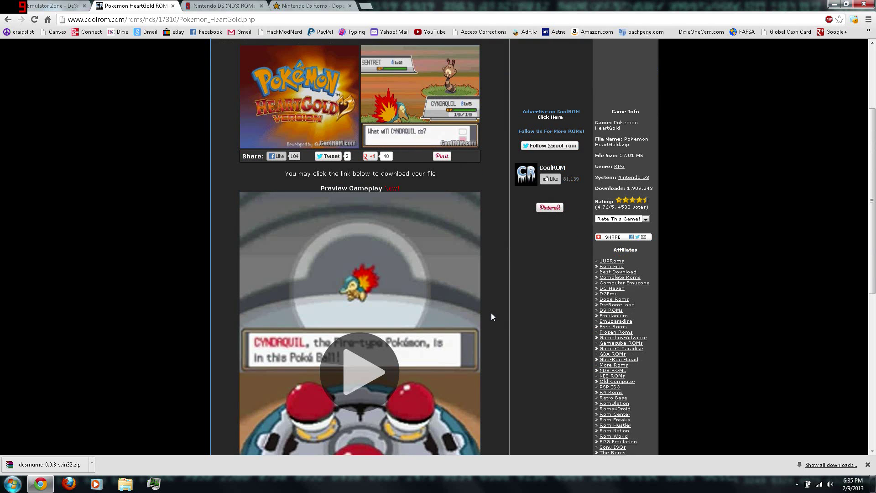
scroll(492, 312, down, 1)
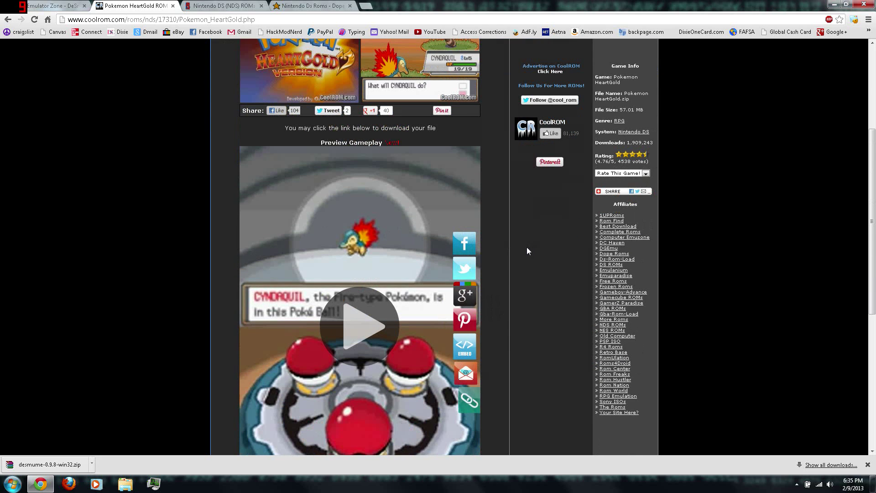
scroll(526, 247, down, 1)
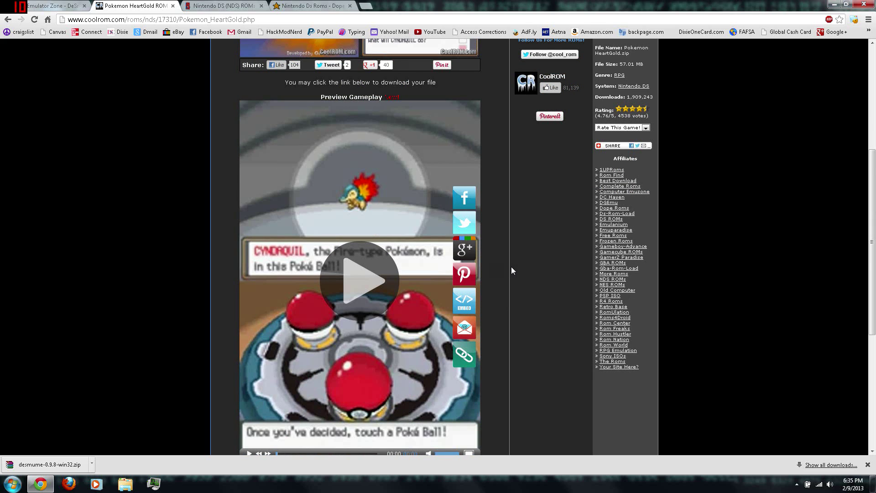
scroll(511, 267, down, 1)
click(349, 238)
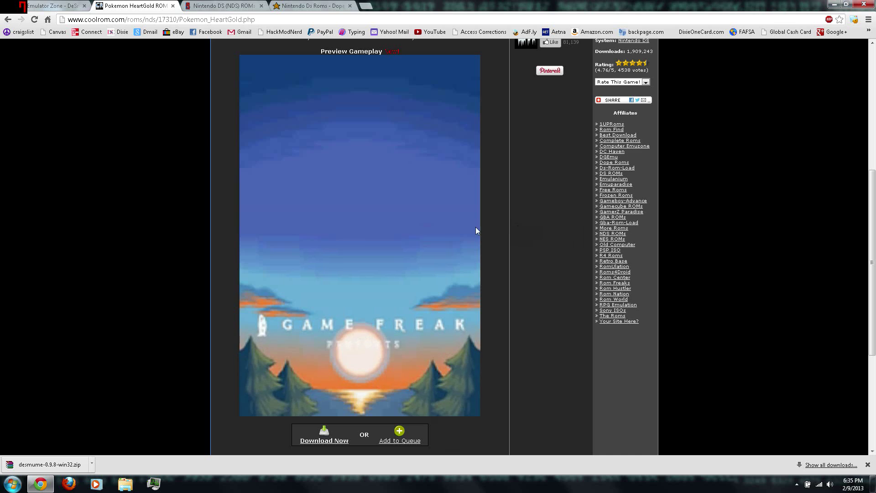
click(389, 226)
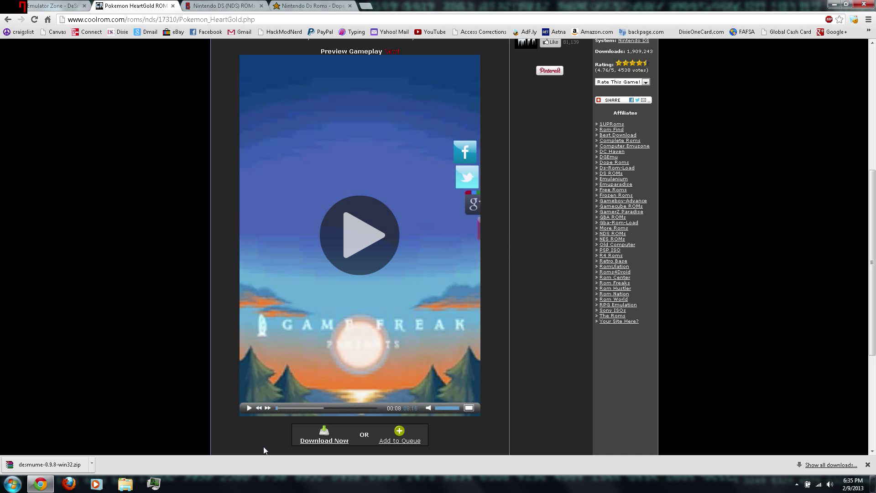
Step: Download Pokemon HeartGold.zip from its ROM page through the download pop-up window
click(310, 444)
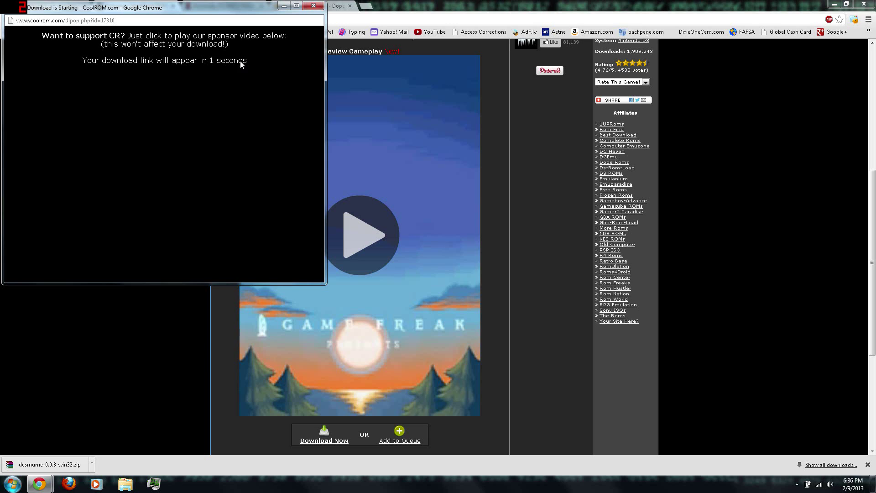
click(178, 53)
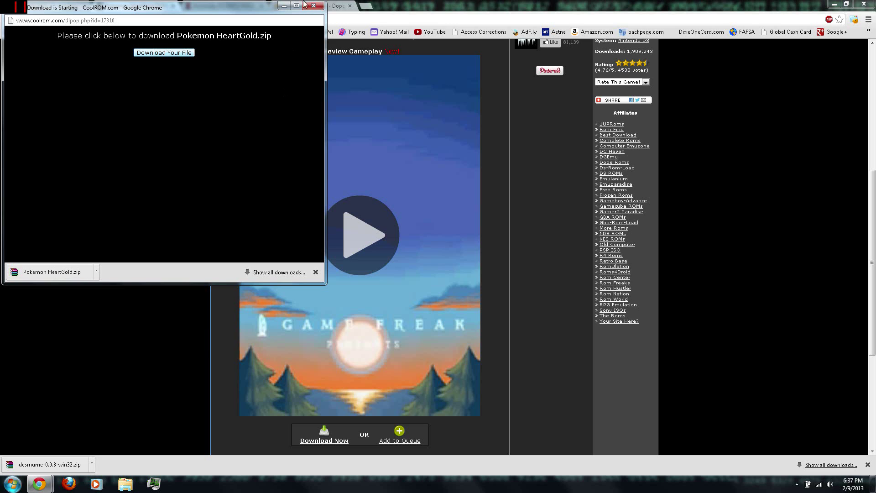
Step: Close the download pop-up, leave the browser for the desktop, and extract the DeSmuME zip with WinRAR into a desmume-0.9.8-win32 folder
click(320, 9)
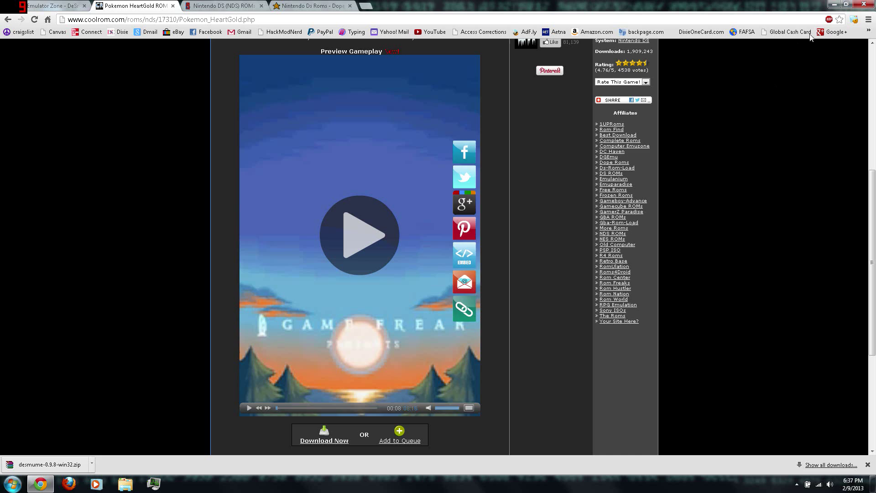
click(834, 6)
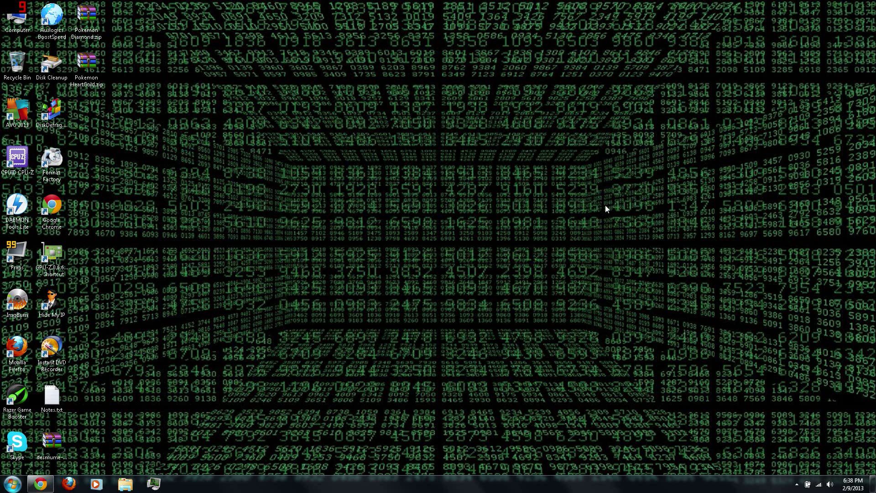
click(55, 440)
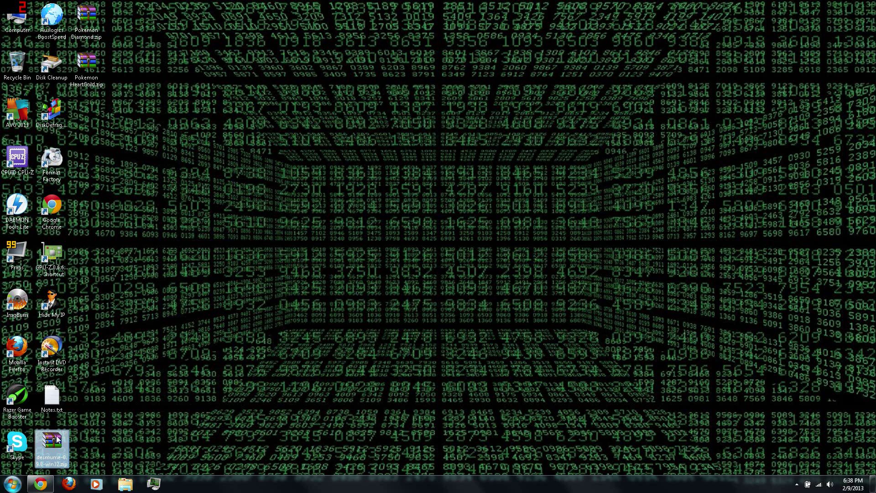
right_click(54, 440)
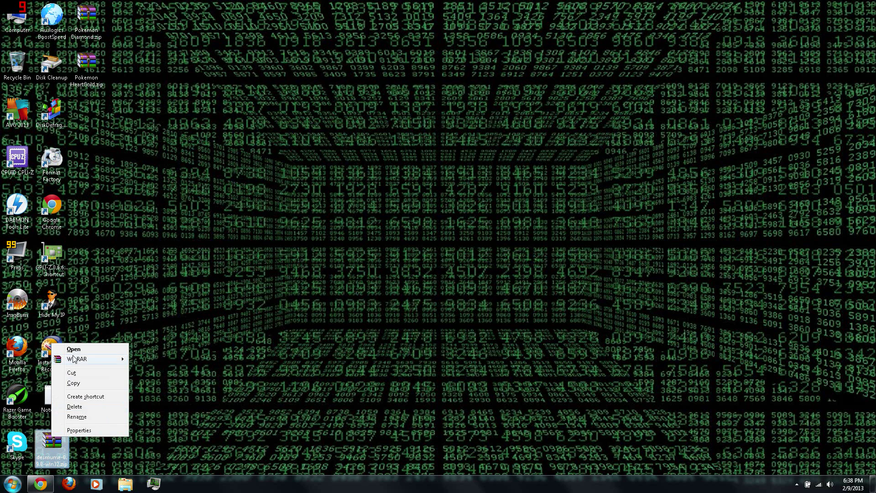
mouse_move(81, 360)
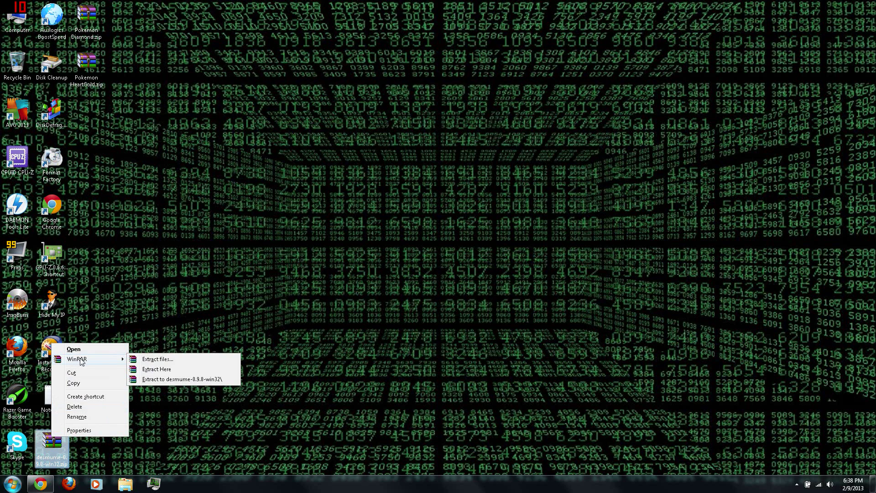
click(169, 379)
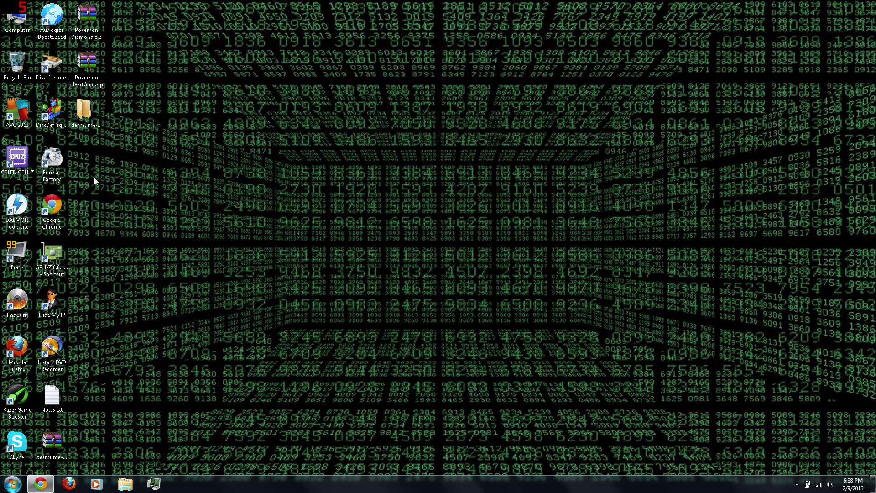
Step: Launch DeSmuME.exe from the extracted desmume-0.9.8-win32 folder on the desktop
click(86, 112)
double_click(85, 111)
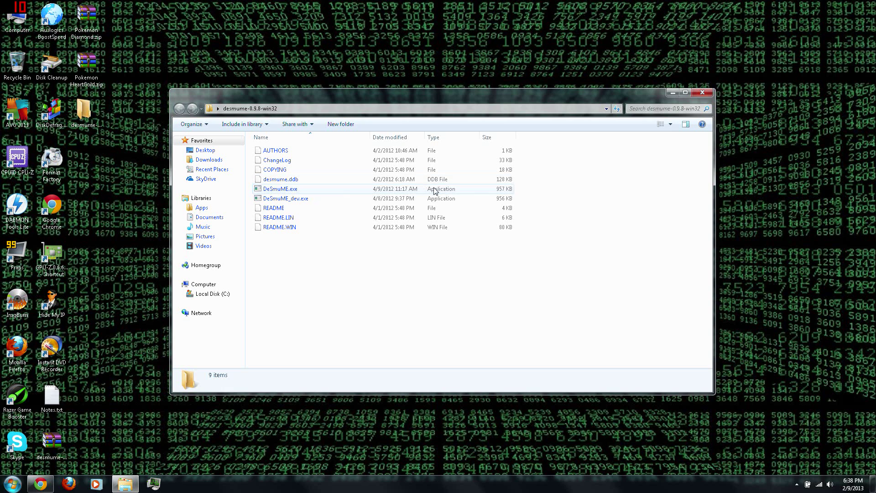
double_click(279, 189)
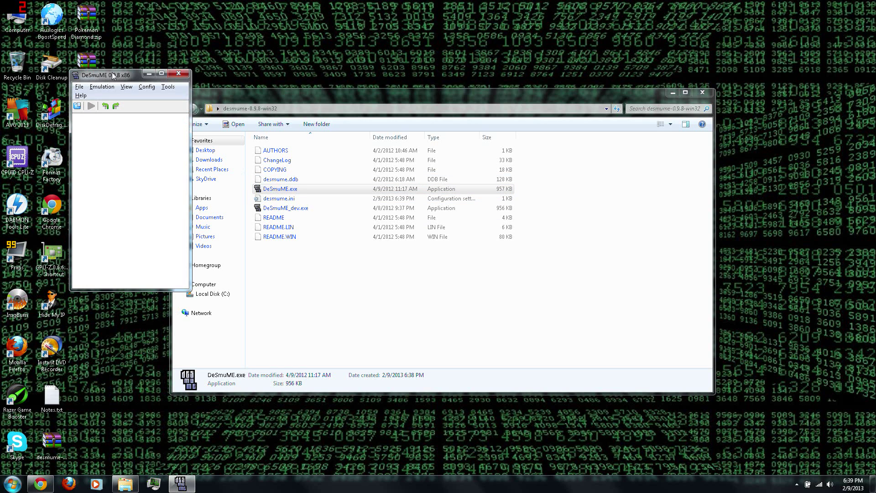
Step: Examine the emulator's ROM and save state commands, its emulation options, and its rotation and window size options
click(79, 88)
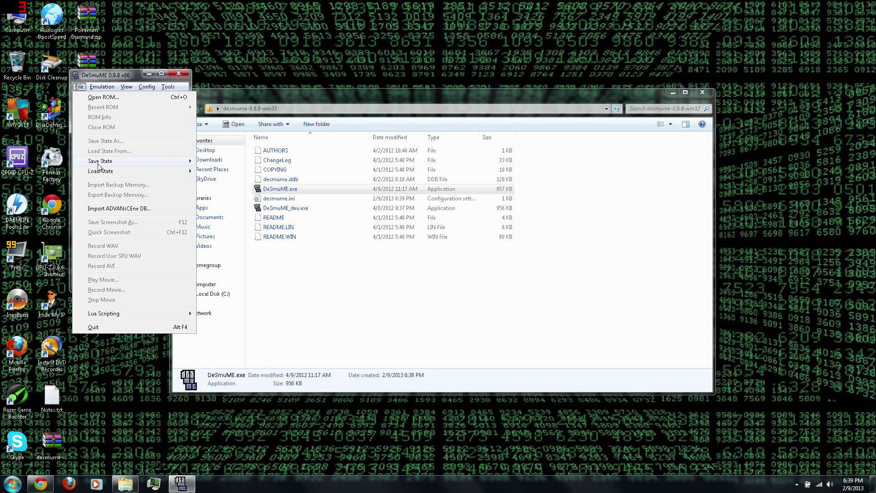
mouse_move(102, 165)
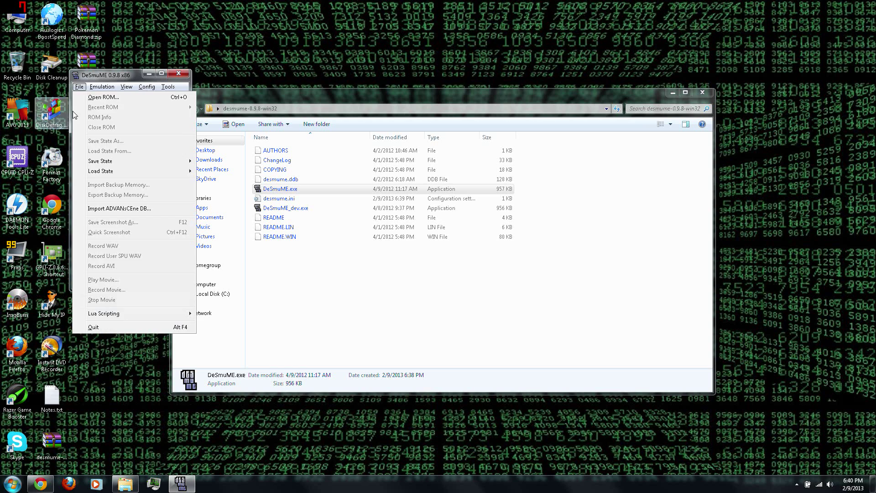
mouse_move(91, 88)
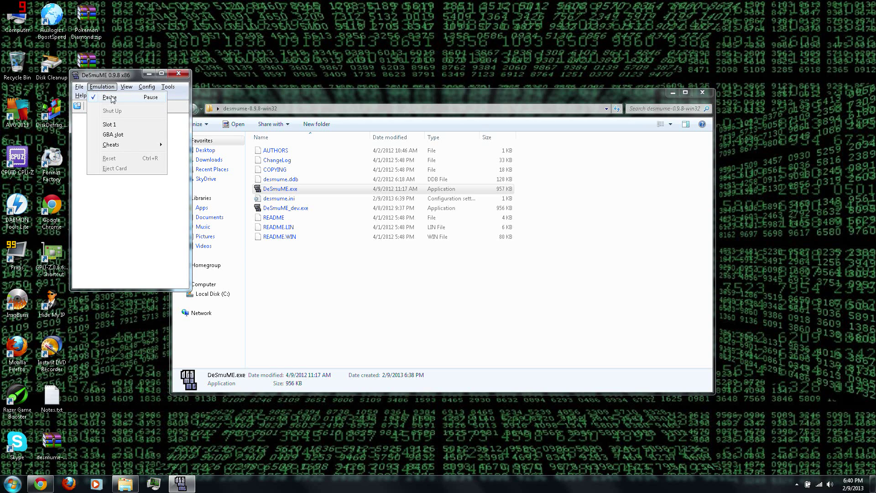
mouse_move(119, 147)
mouse_move(120, 90)
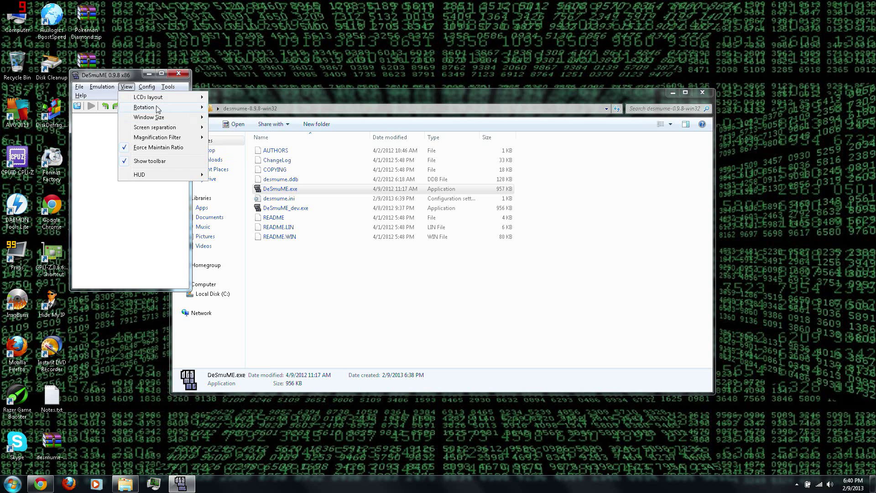
mouse_move(157, 109)
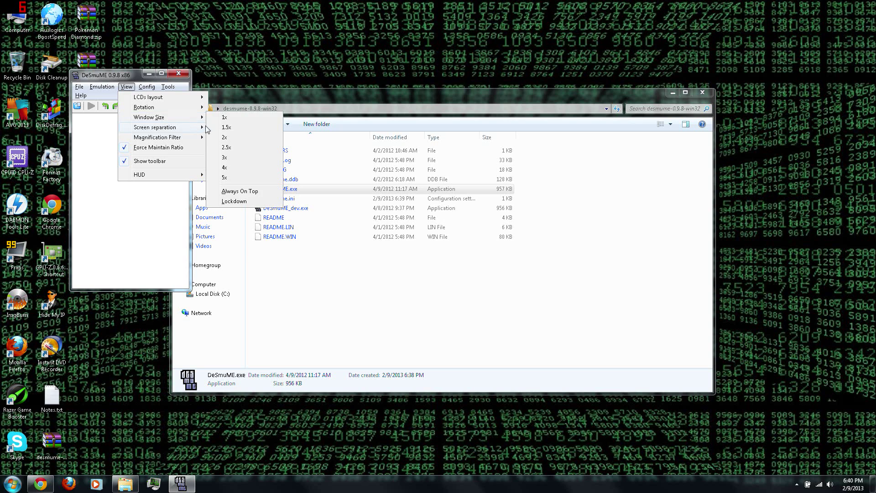
mouse_move(189, 122)
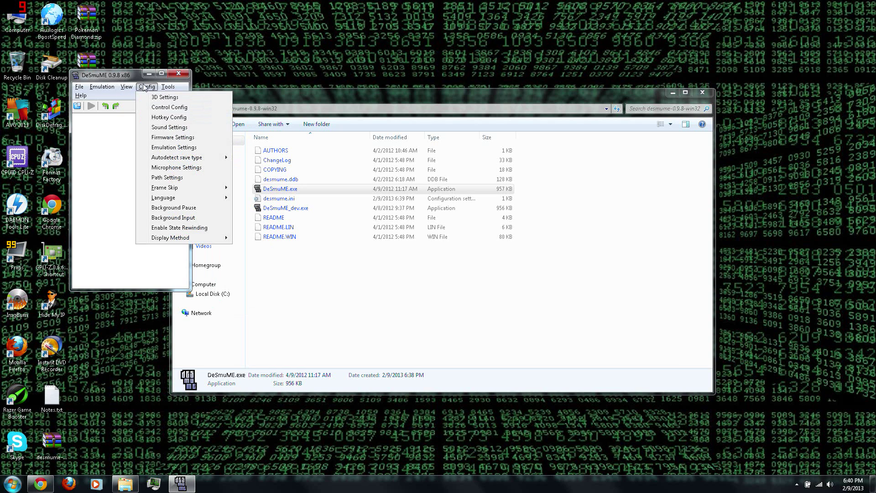
Step: Assign the Up, Left, Down and Right arrow keys to the matching DS direction buttons in Control Config and accept the mapping
click(169, 107)
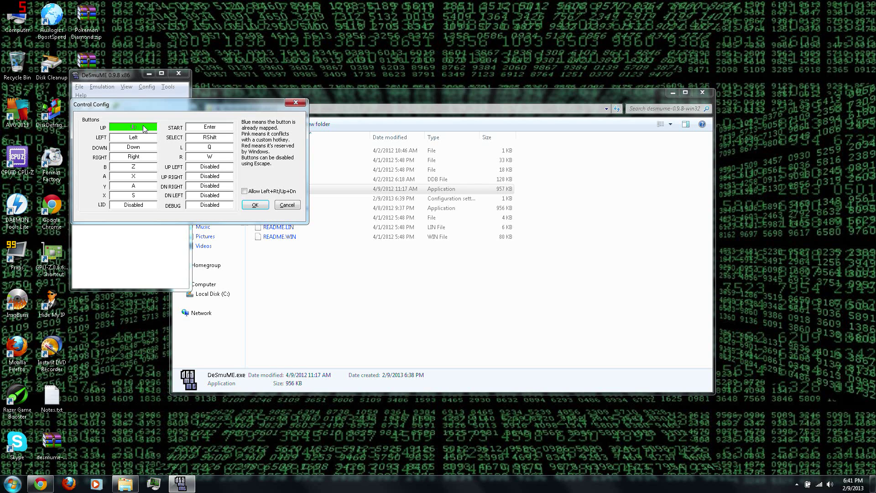
key(Up)
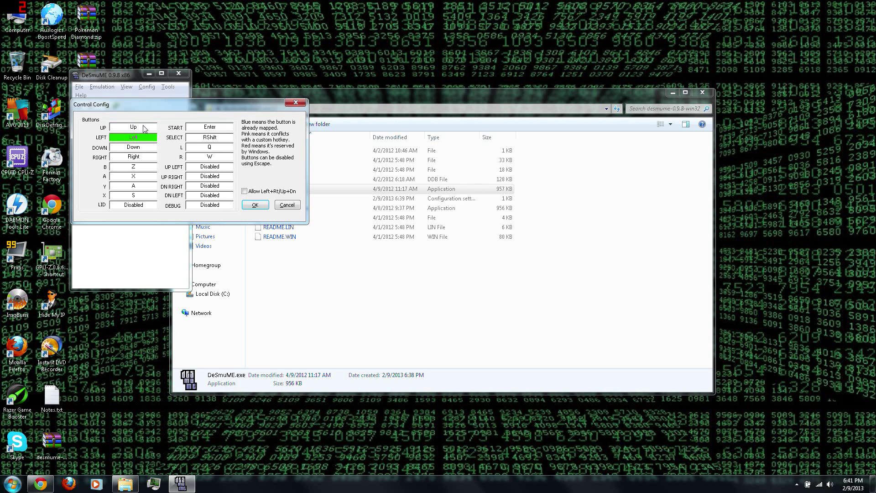
key(Left)
key(Down)
key(Right)
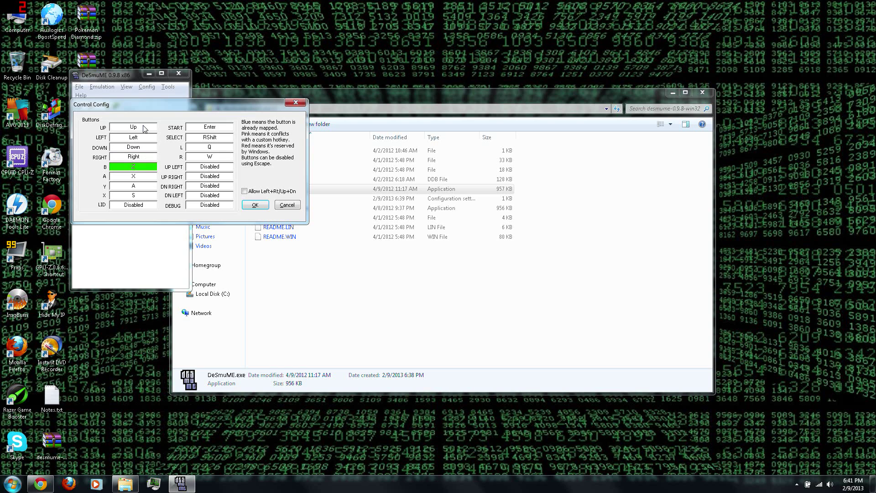
click(255, 205)
drag(254, 206, 149, 150)
click(255, 205)
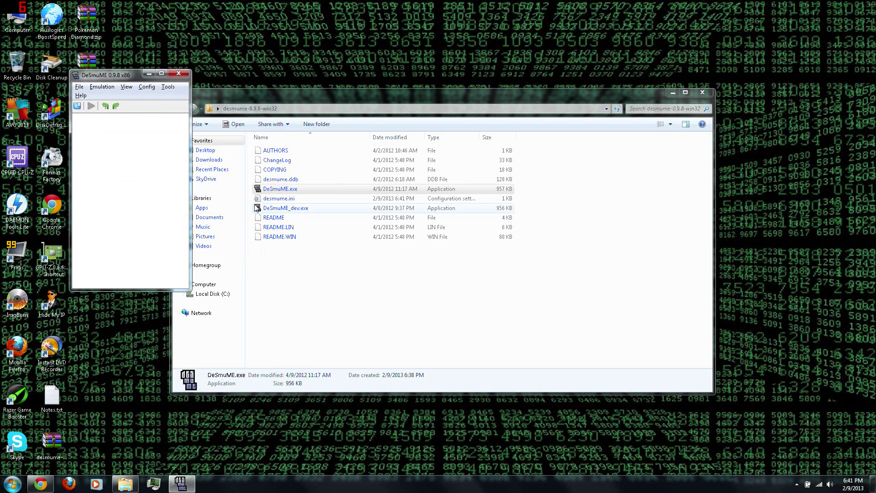
Step: Review the emulator's Sound Settings and its Firmware Settings, accepting each dialog
click(146, 86)
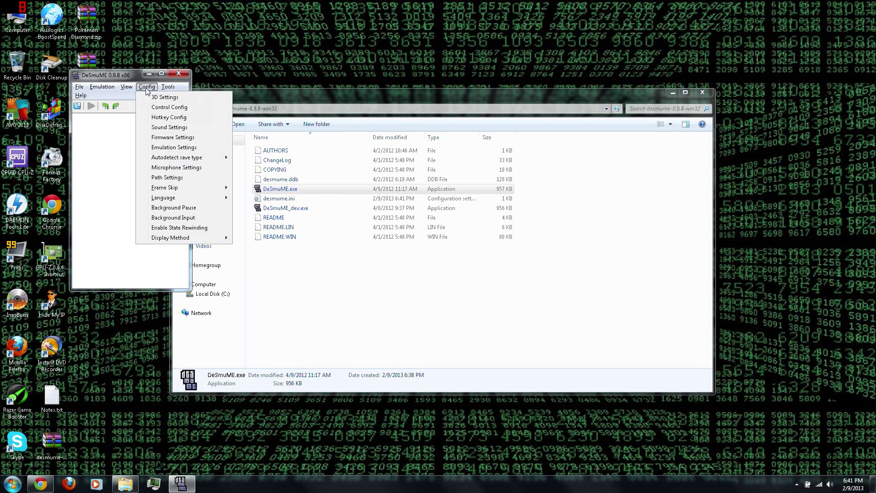
click(171, 128)
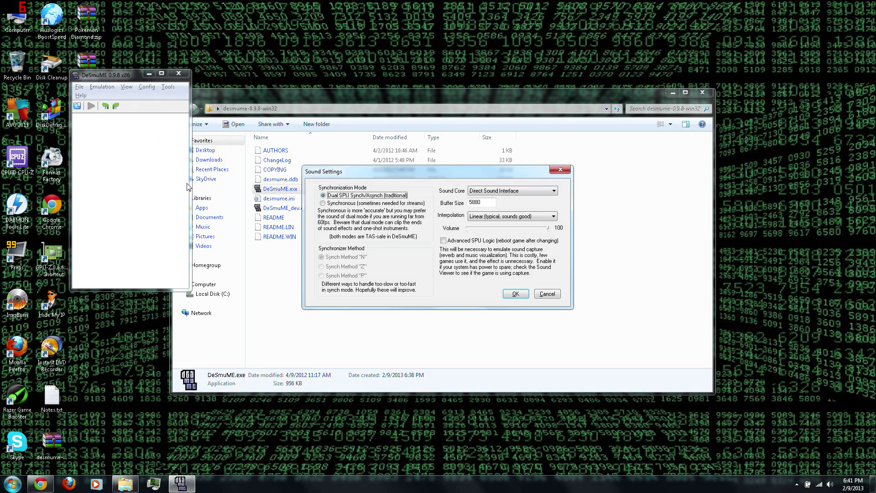
click(515, 293)
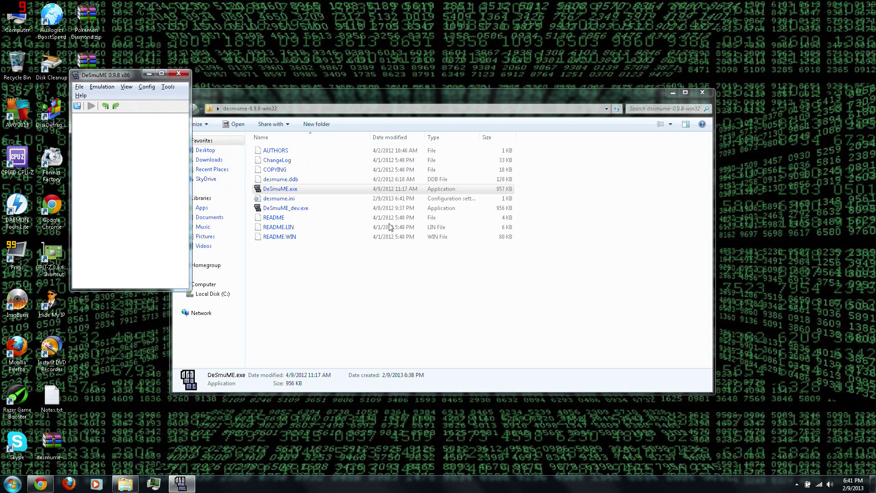
click(147, 88)
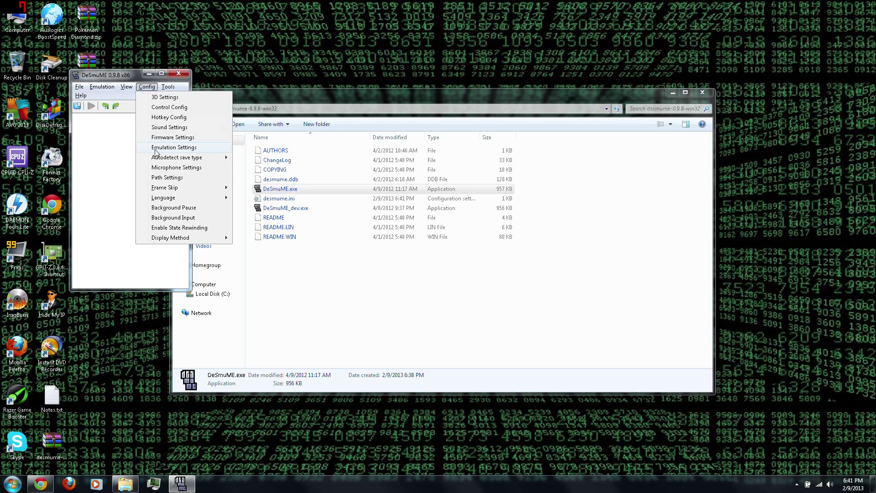
click(160, 138)
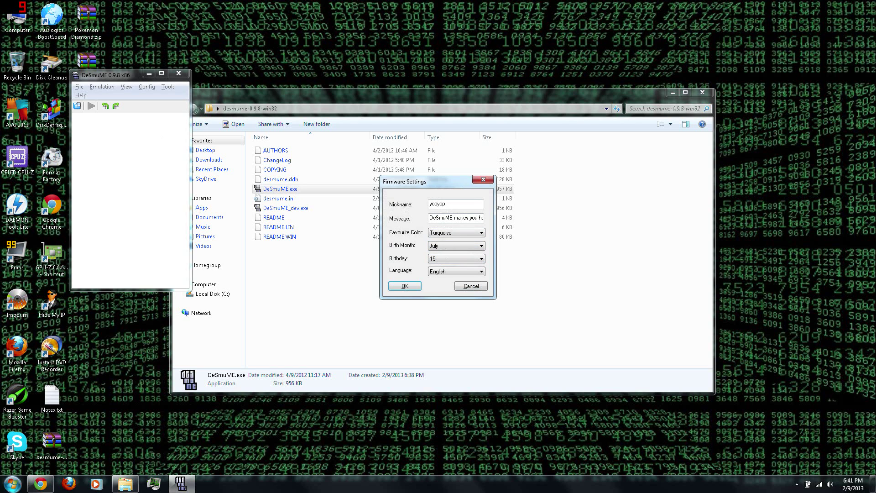
click(451, 218)
click(405, 286)
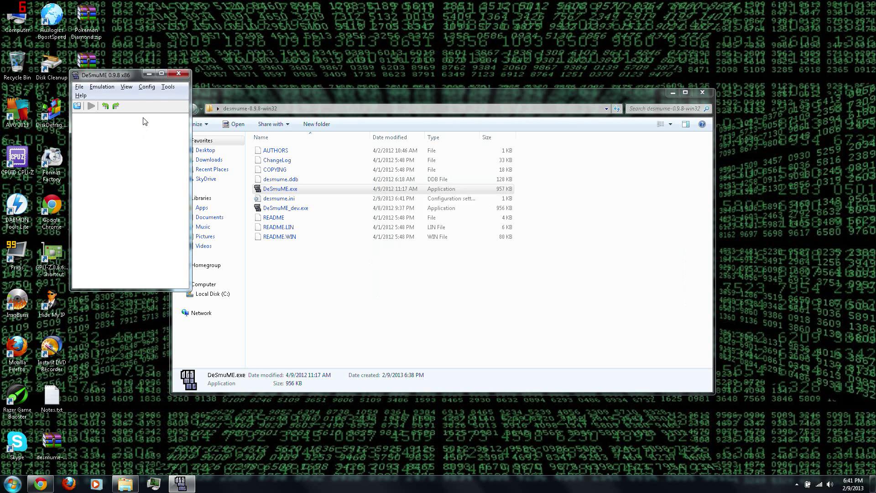
Step: Review the Microphone Simulation Settings and the Path Settings for ROMs, save states and screenshots, closing each dialog
click(144, 88)
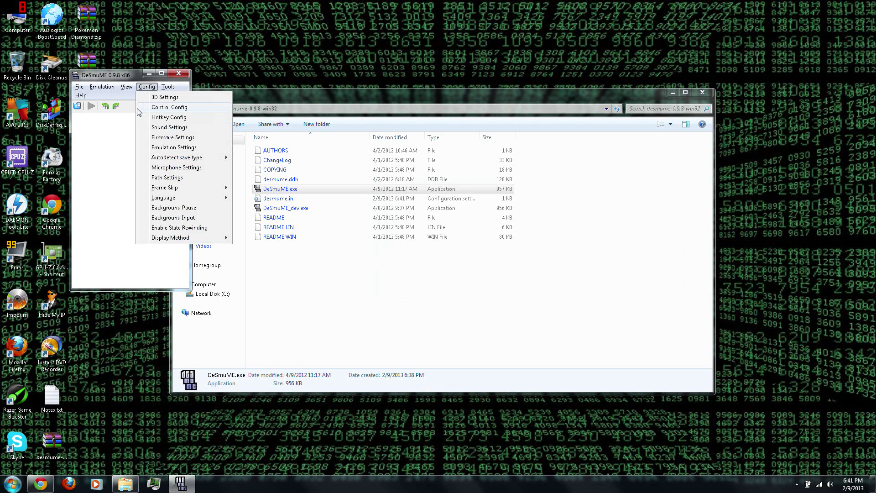
click(172, 167)
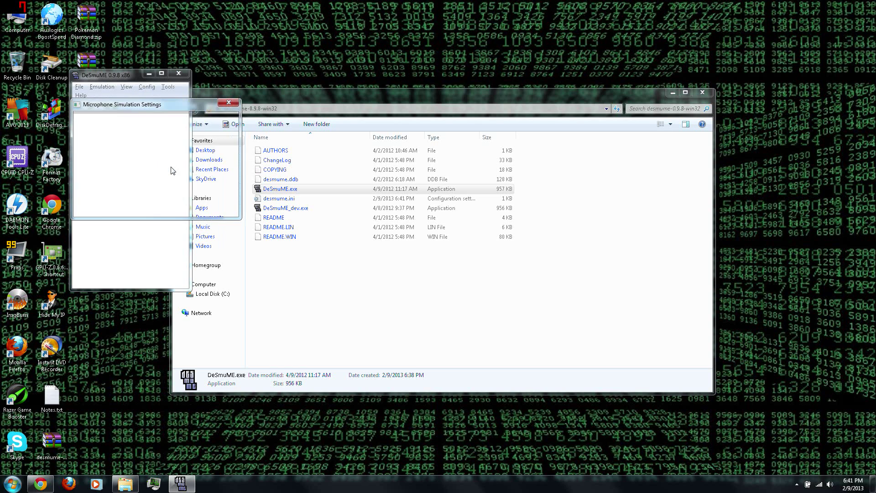
click(179, 205)
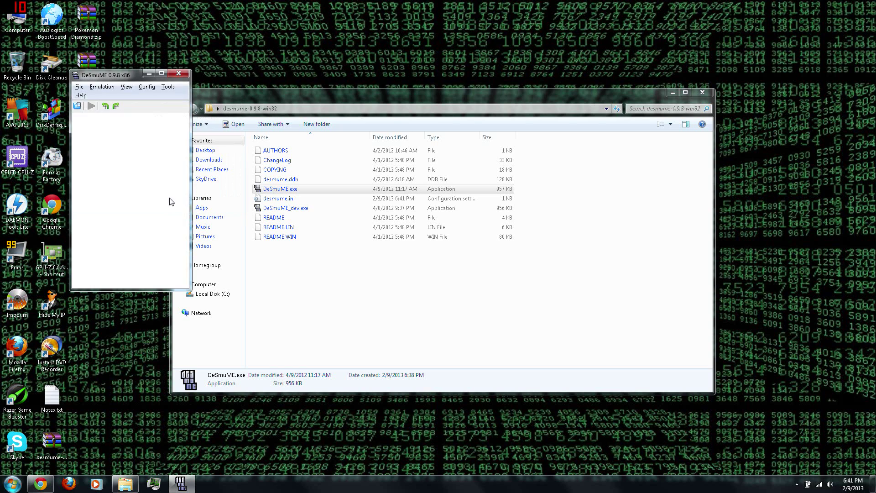
click(146, 87)
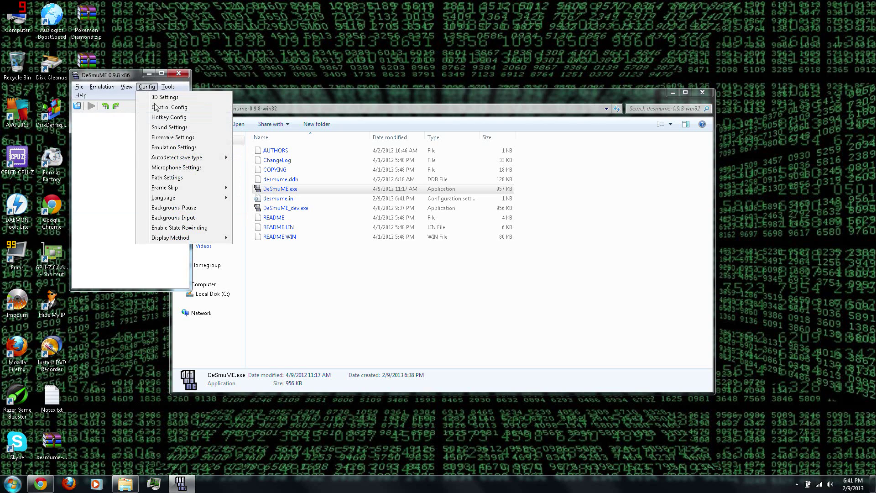
click(173, 178)
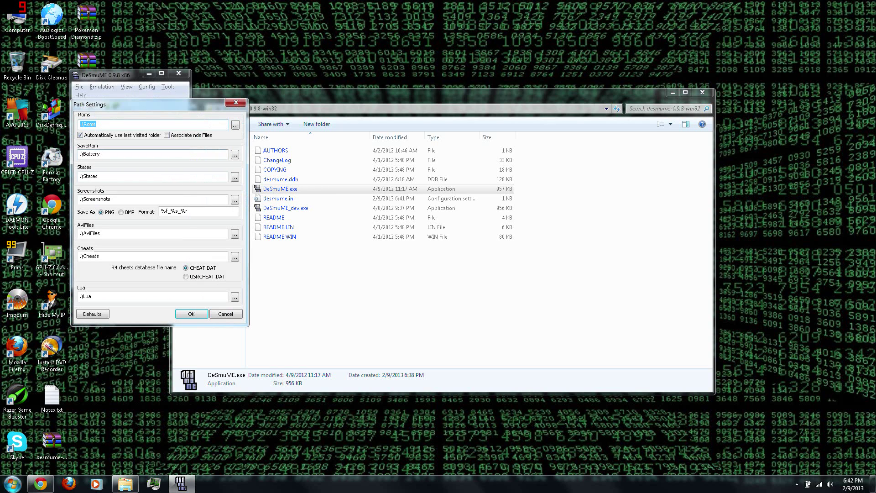
key(End)
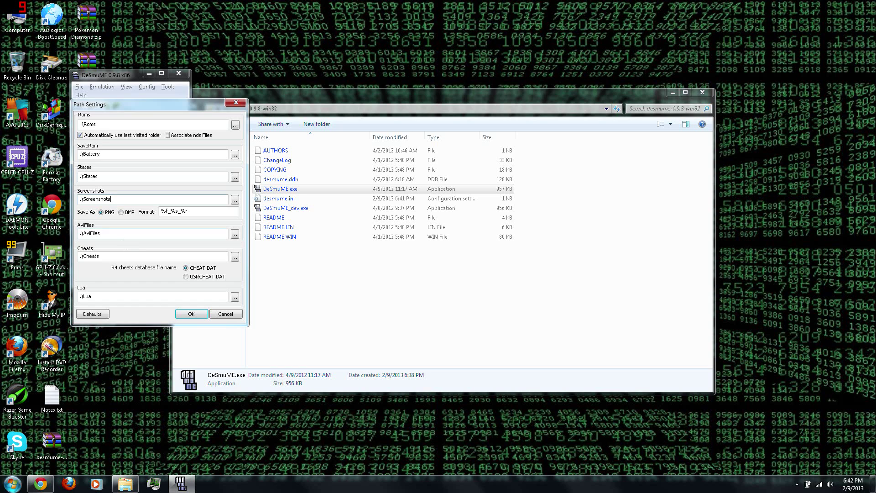
click(187, 313)
Step: Examine the emulator's remaining configuration options, its debugging and viewer tools, and its help entries
click(146, 87)
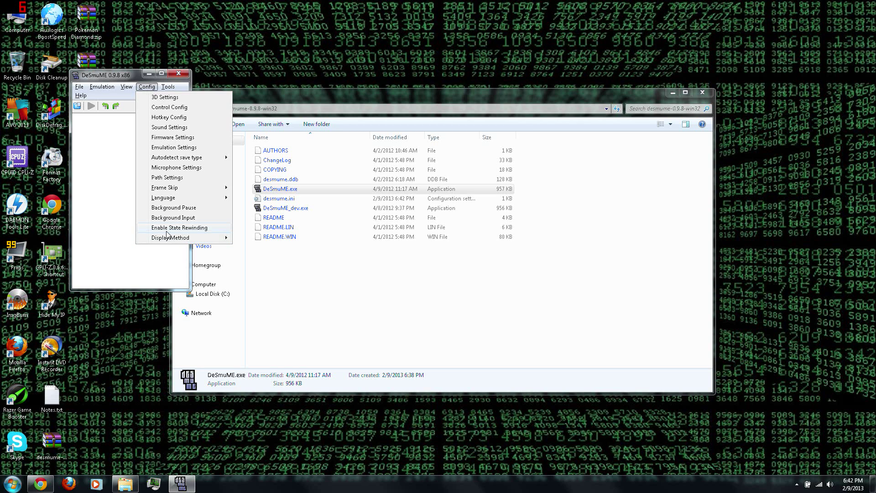
mouse_move(165, 87)
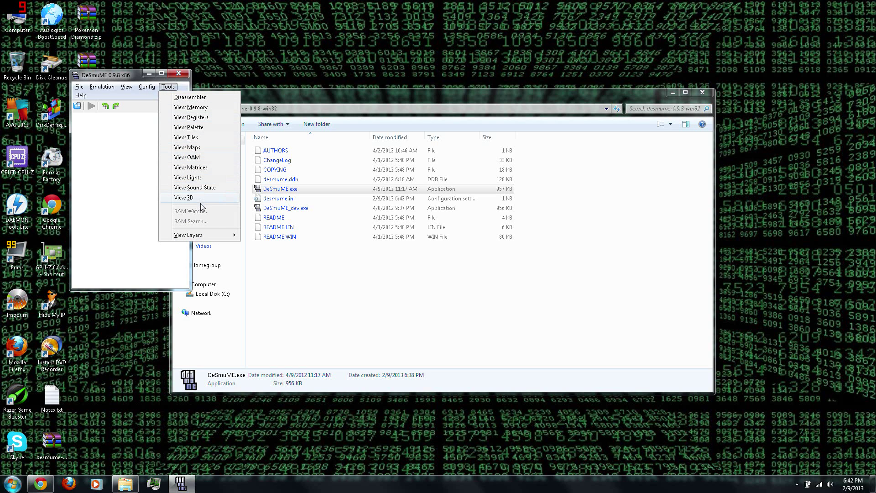
mouse_move(201, 238)
click(92, 108)
click(79, 87)
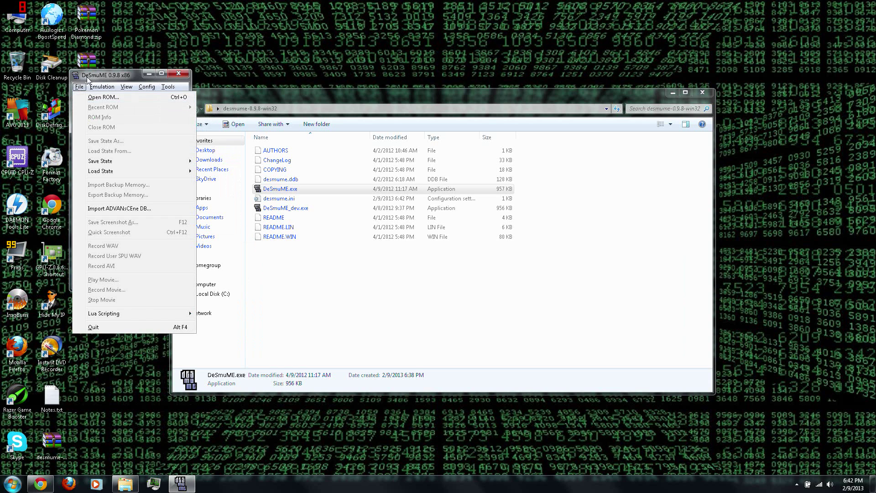
click(126, 86)
click(81, 95)
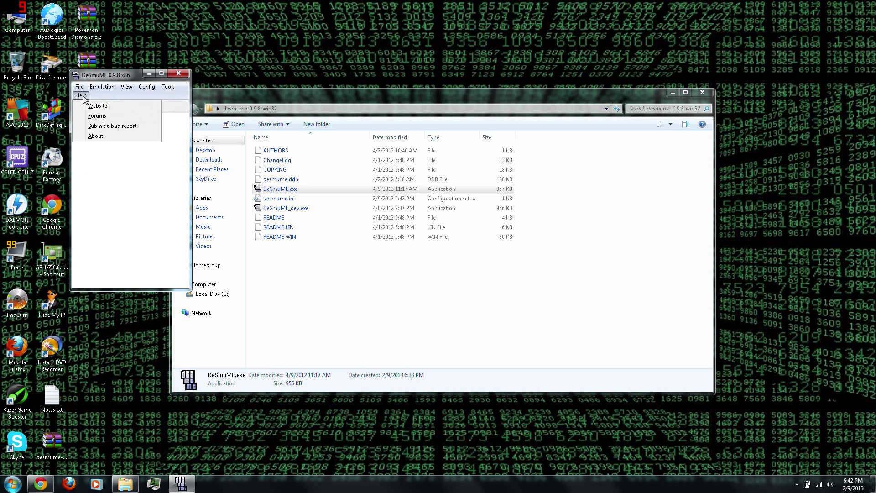
click(82, 95)
Step: Load the Pokemon Diamond.zip ROM from the Desktop into the emulator and maximize the emulator window
click(81, 86)
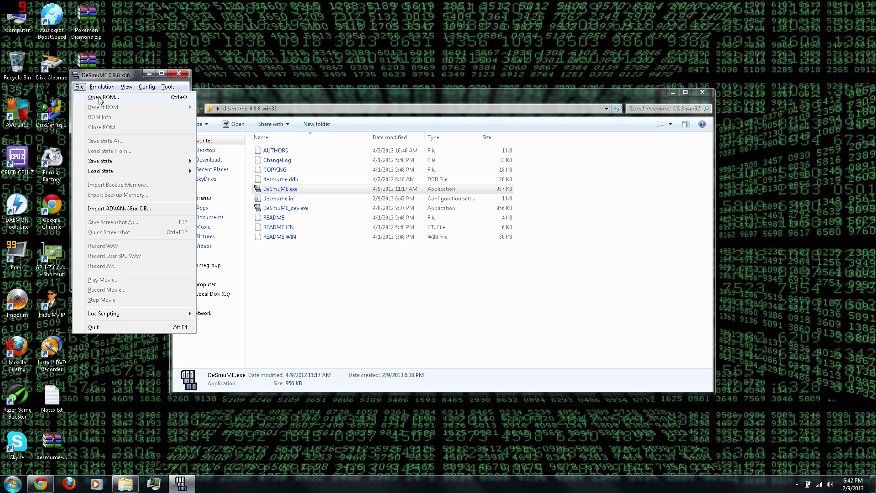
click(100, 97)
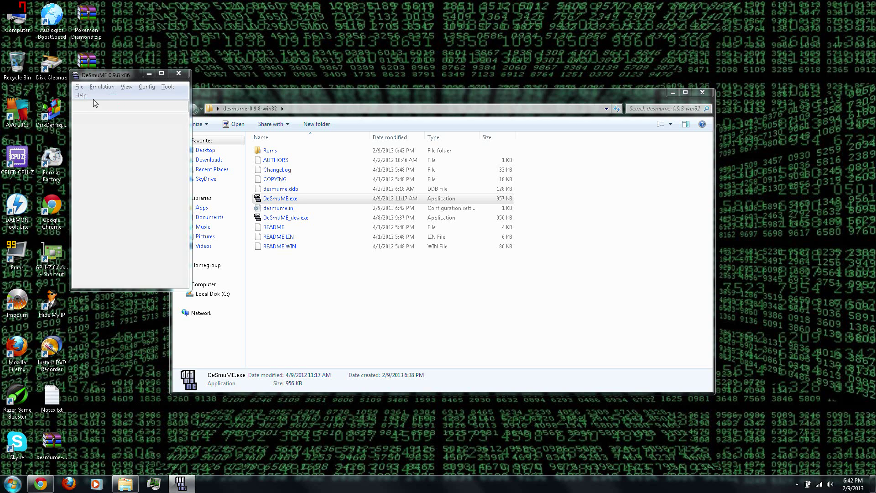
key(ctrl+o)
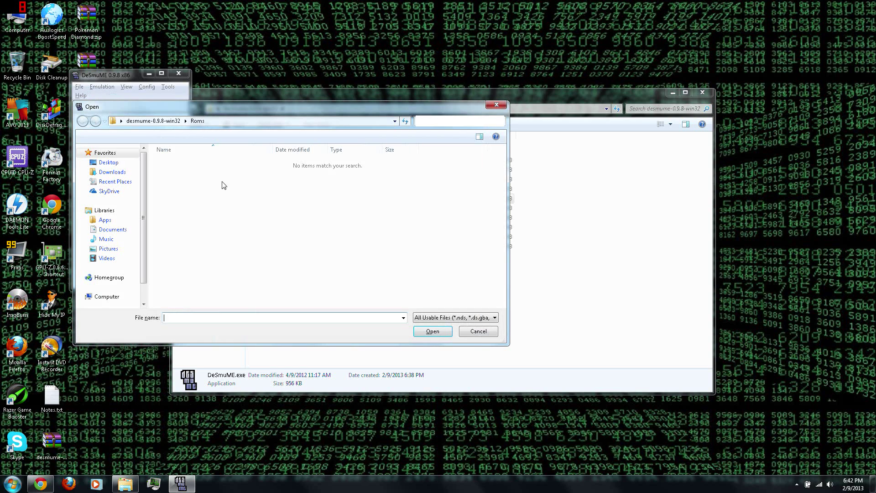
click(109, 162)
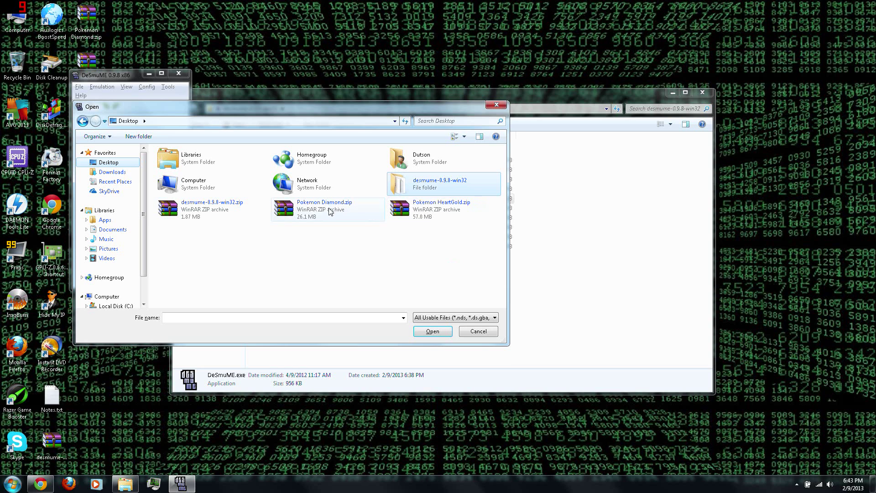
double_click(329, 208)
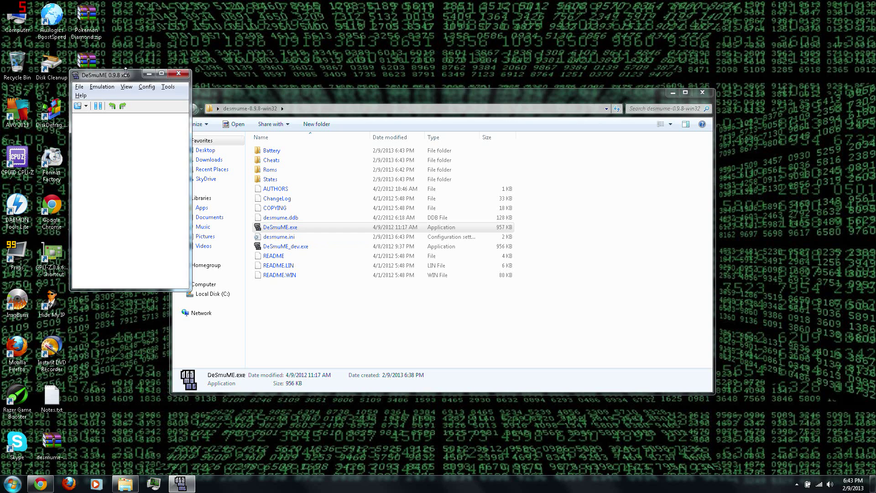
double_click(128, 76)
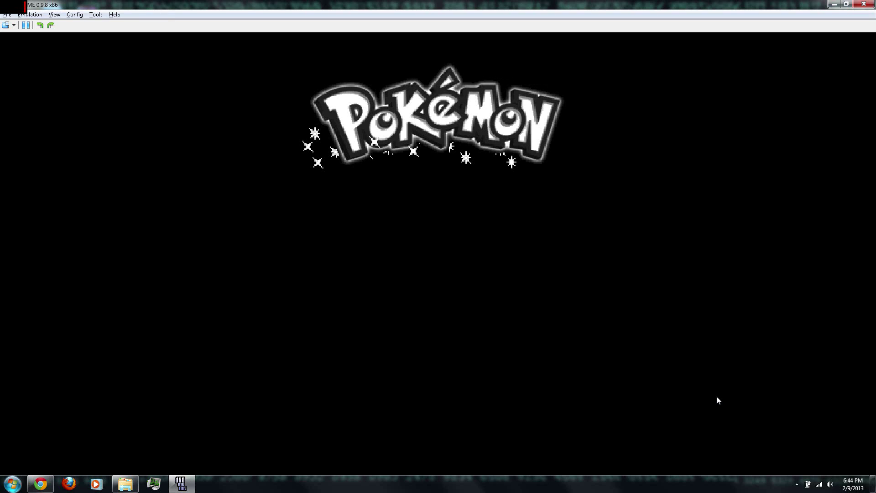
Step: Load the Pokemon HeartGold.zip ROM from the Desktop and touch the DS screen at the game's title screen to start
key(alt+f)
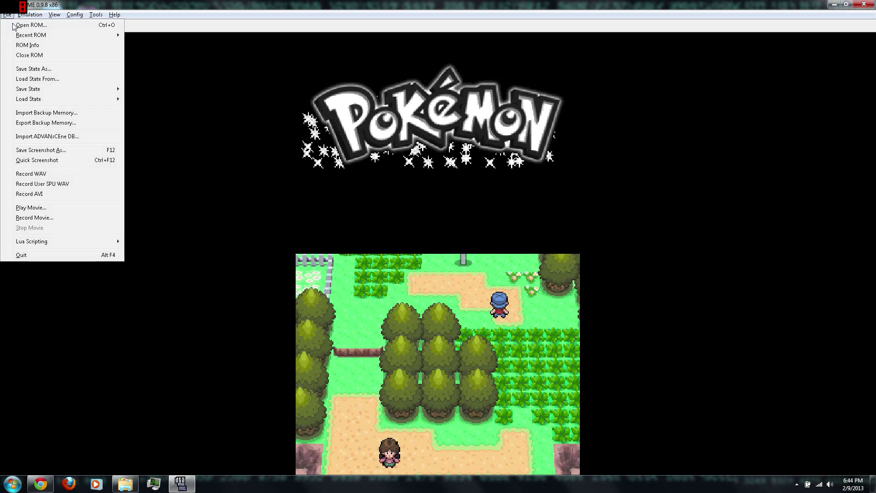
click(21, 26)
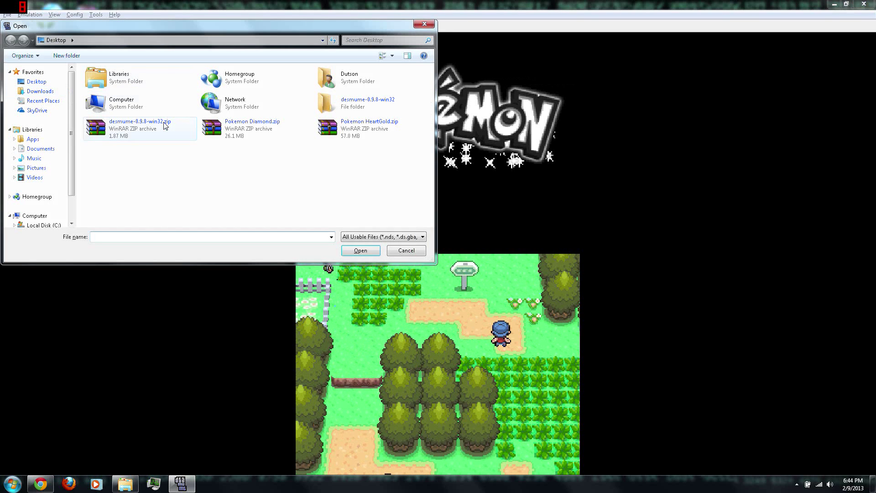
double_click(372, 131)
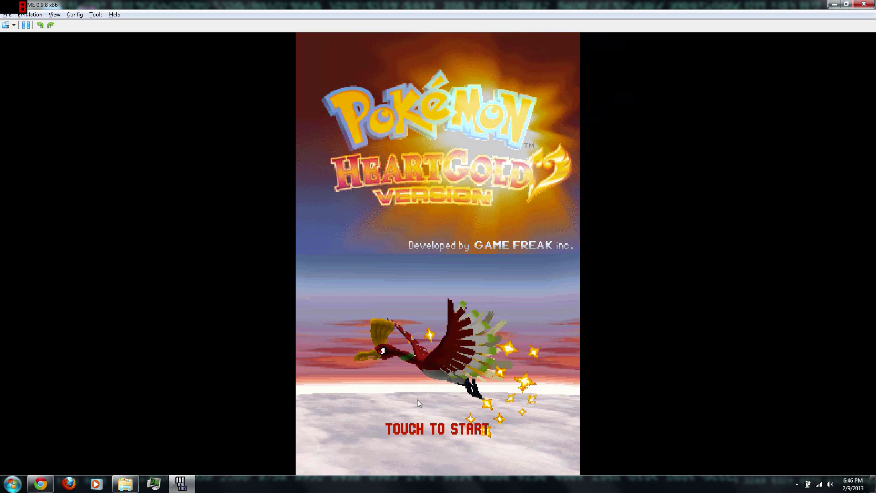
click(434, 372)
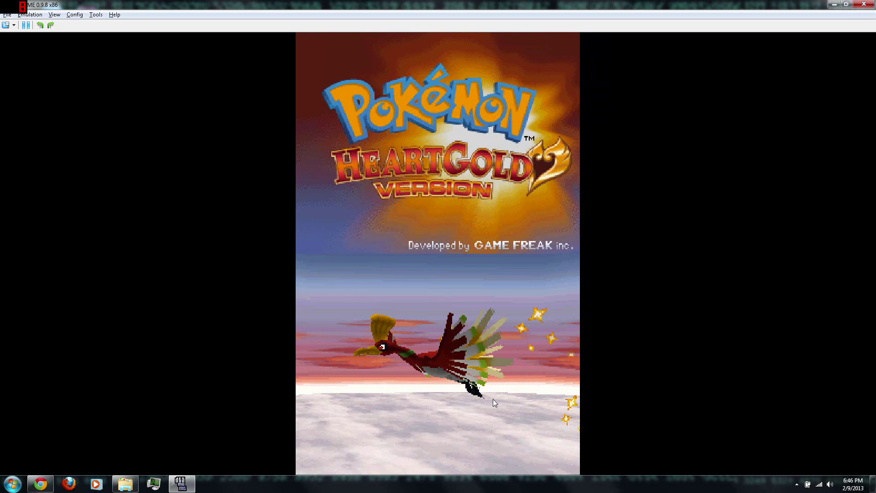